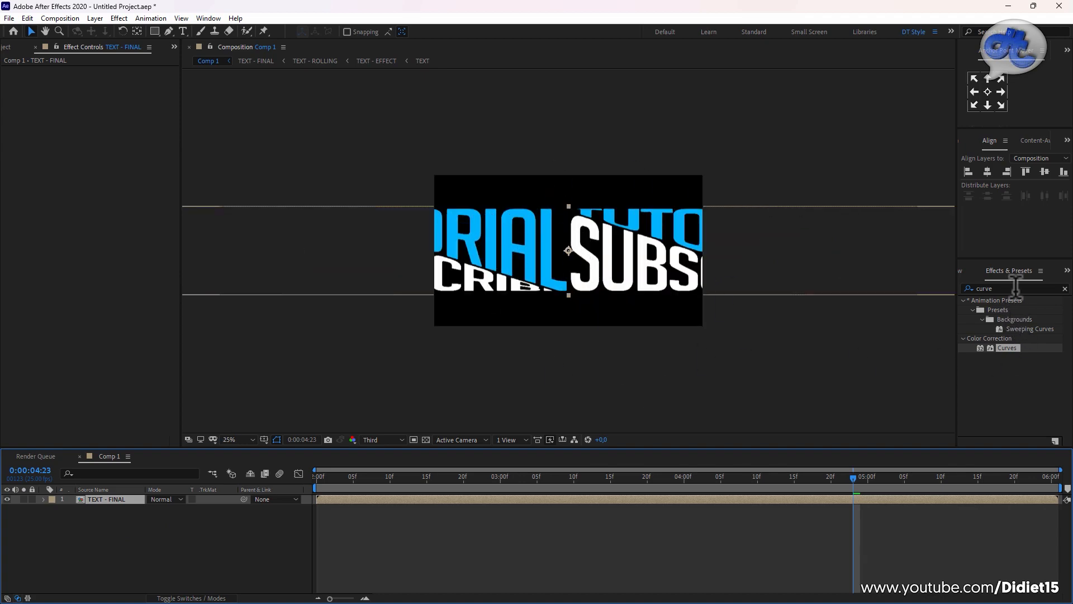
# Step: Apply the Polar Coordinates effect to the TEXT - FINAL layer, with Rect to Polar conversion and 100% interpolation
pyautogui.click(1065, 288)
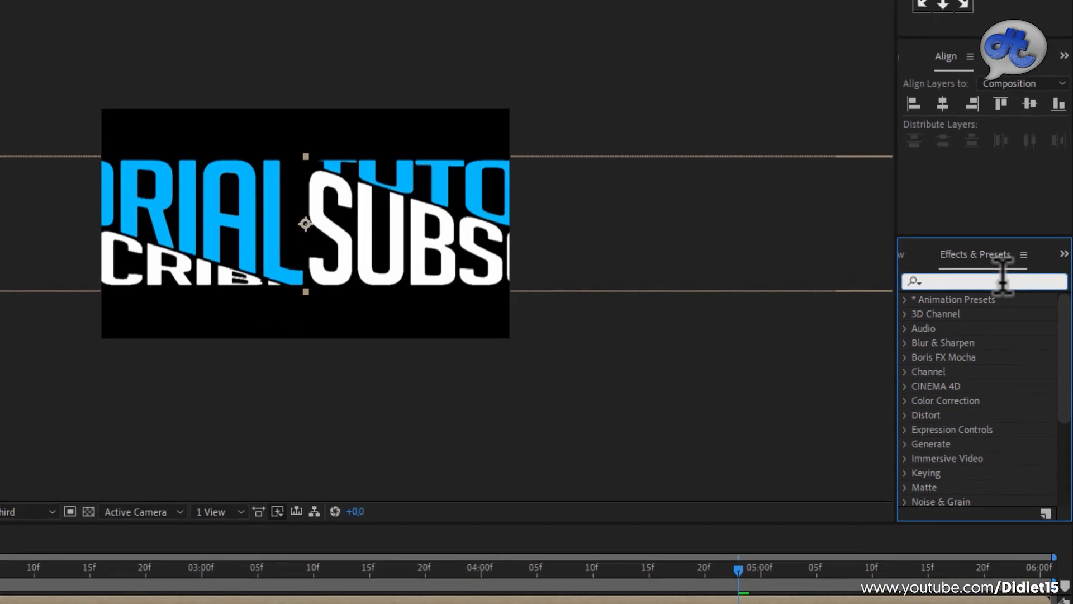
pyautogui.write('polar')
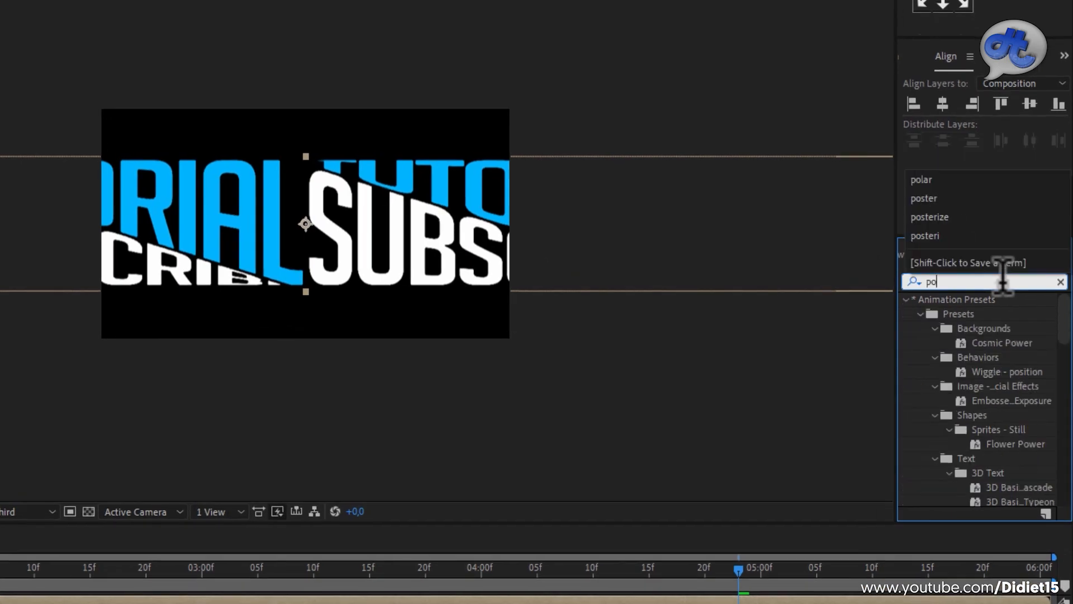
pyautogui.moveTo(980, 314); pyautogui.dragTo(118, 502)
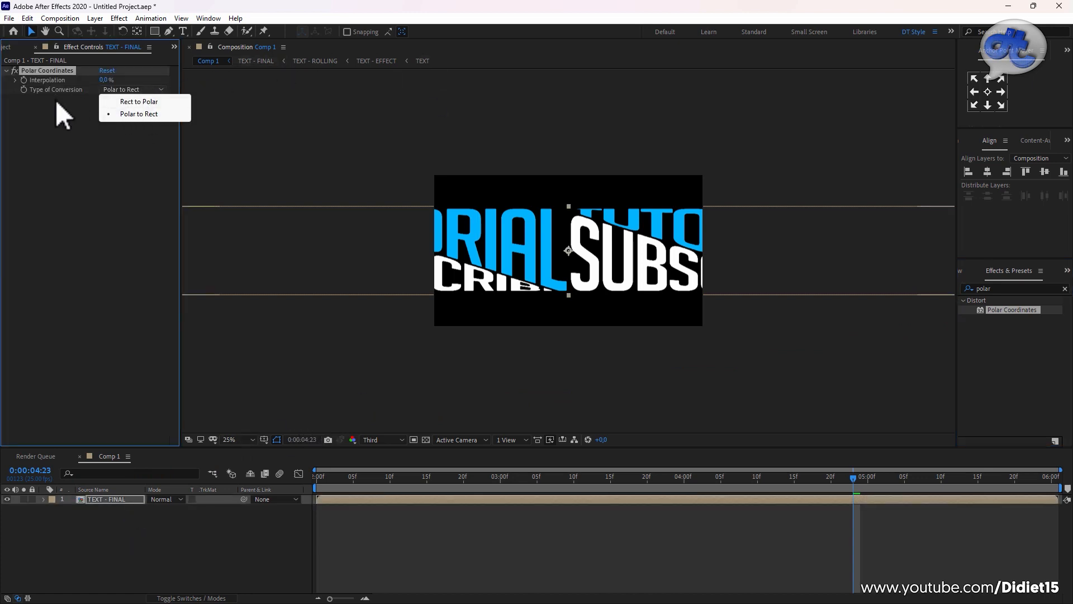
pyautogui.click(151, 101)
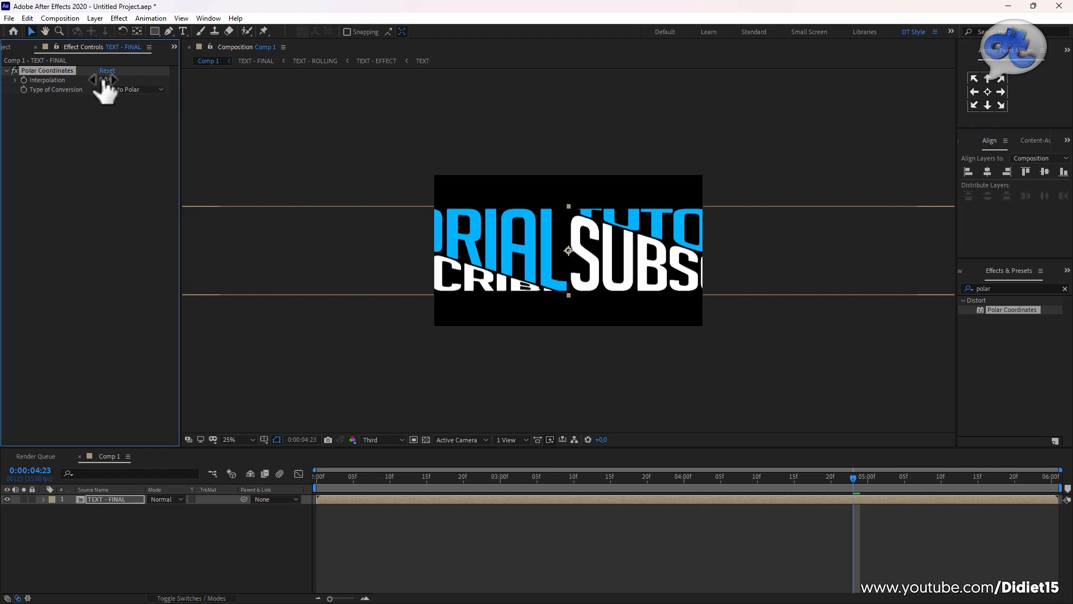
pyautogui.moveTo(105, 81); pyautogui.dragTo(180, 88)
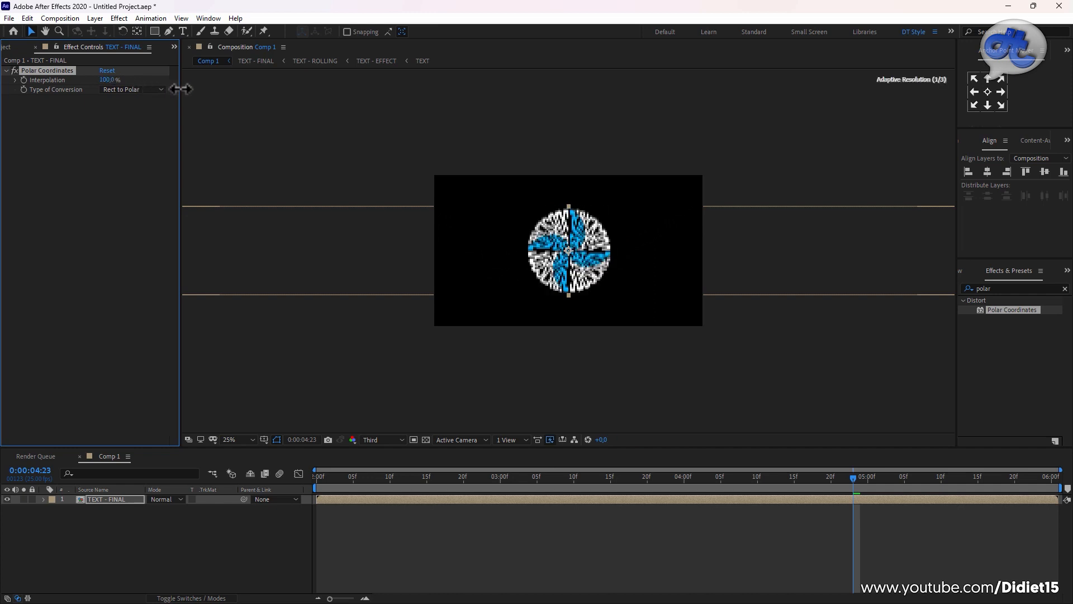
# Step: Move the circular text to the left half of the frame and preview the animation from the start
pyautogui.scroll(2, 586, 258)
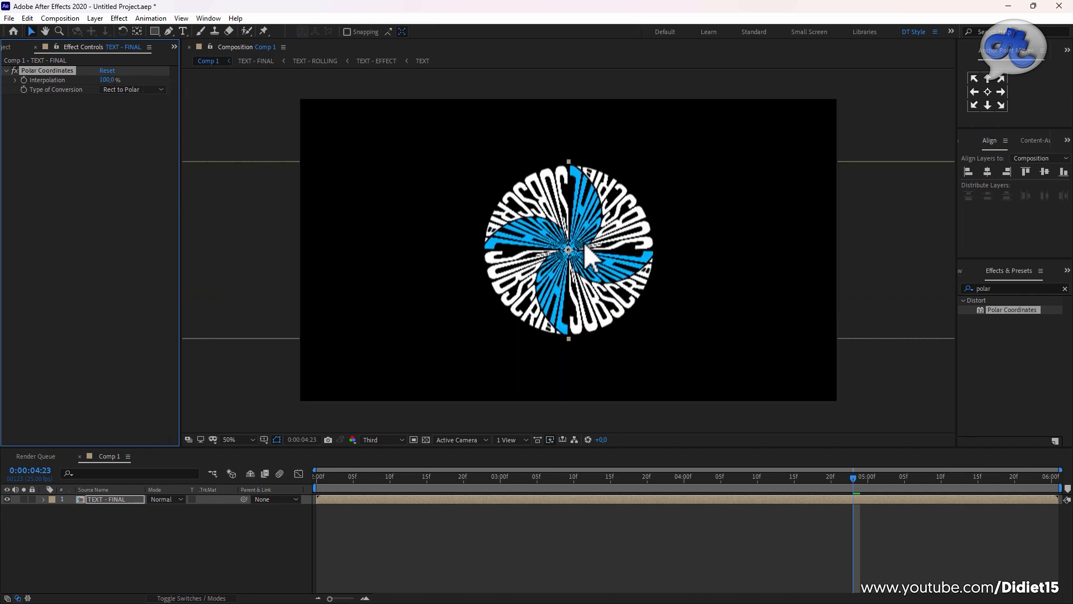
pyautogui.moveTo(601, 255); pyautogui.dragTo(472, 248)
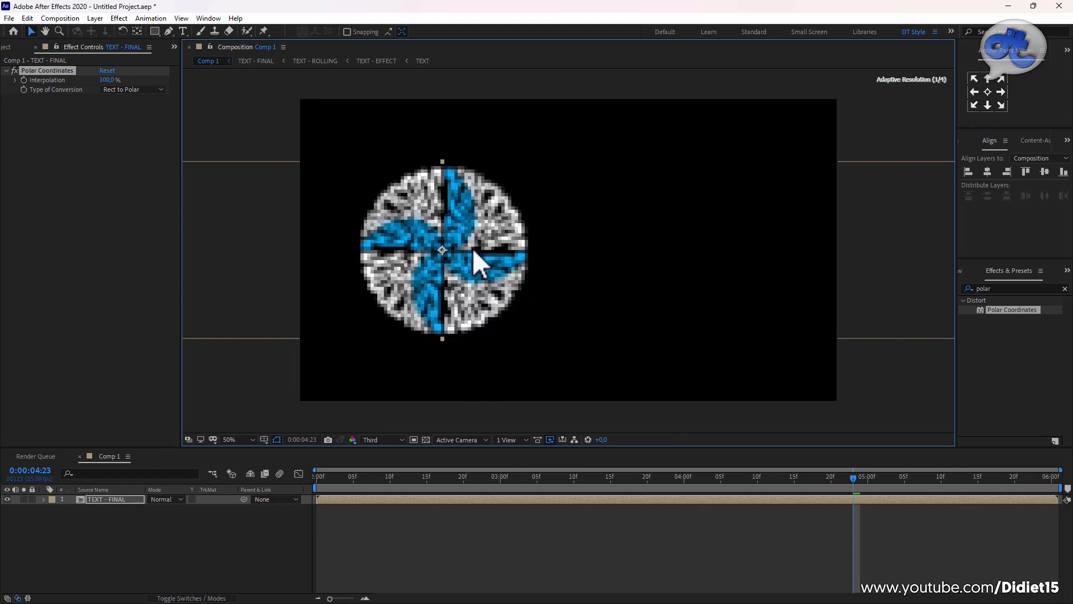
pyautogui.moveTo(340, 479); pyautogui.dragTo(304, 488)
pyautogui.press('space')
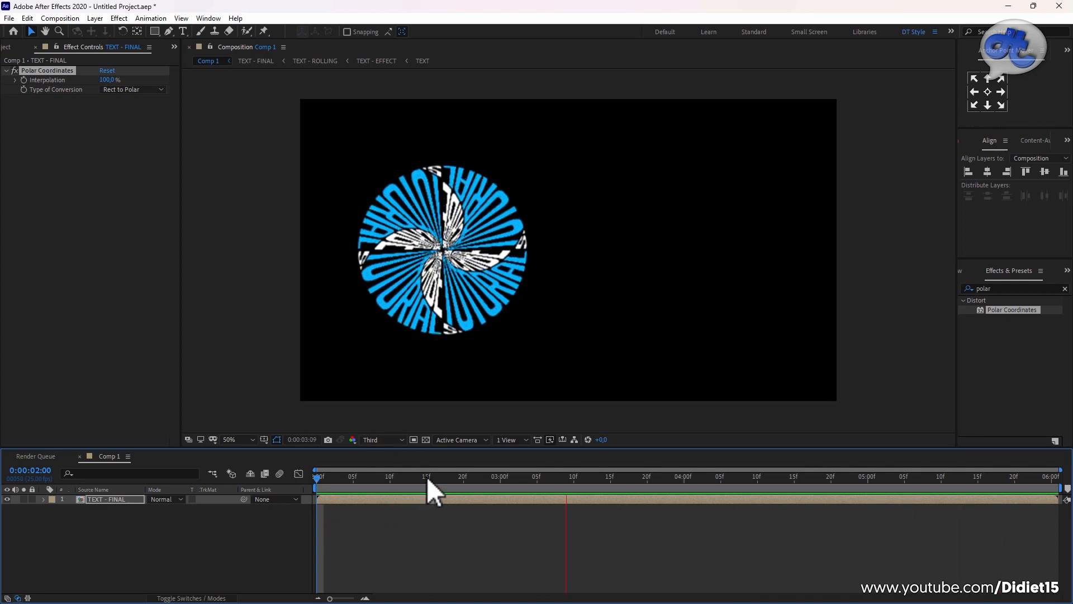
pyautogui.press('space')
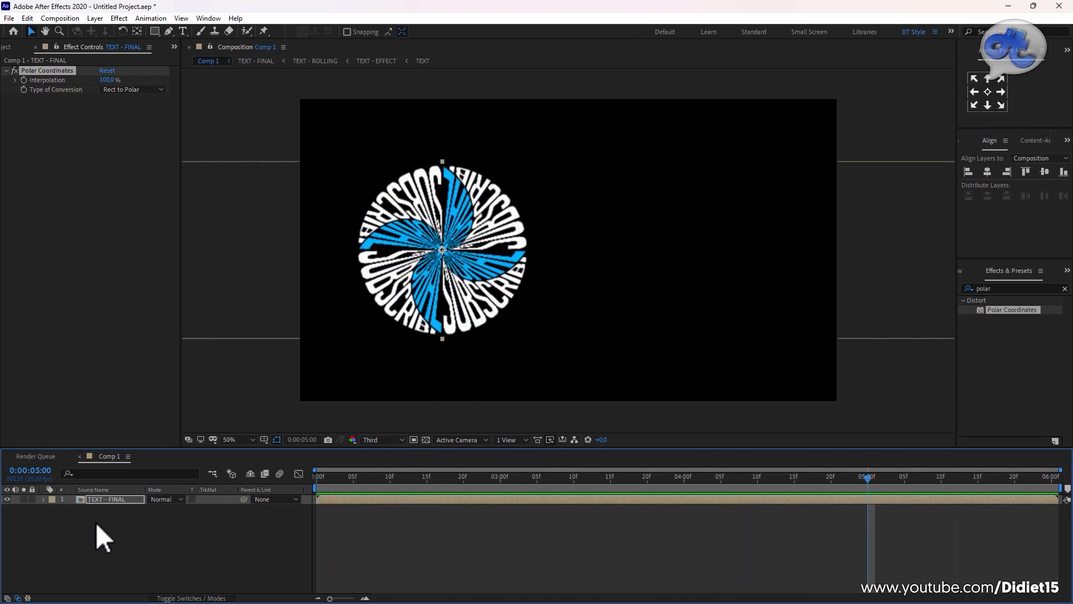
# Step: Open the TEXT - FINAL precomposition, increase its composition height to 833 px, and return to Comp 1
pyautogui.click(94, 519)
pyautogui.doubleClick(115, 499)
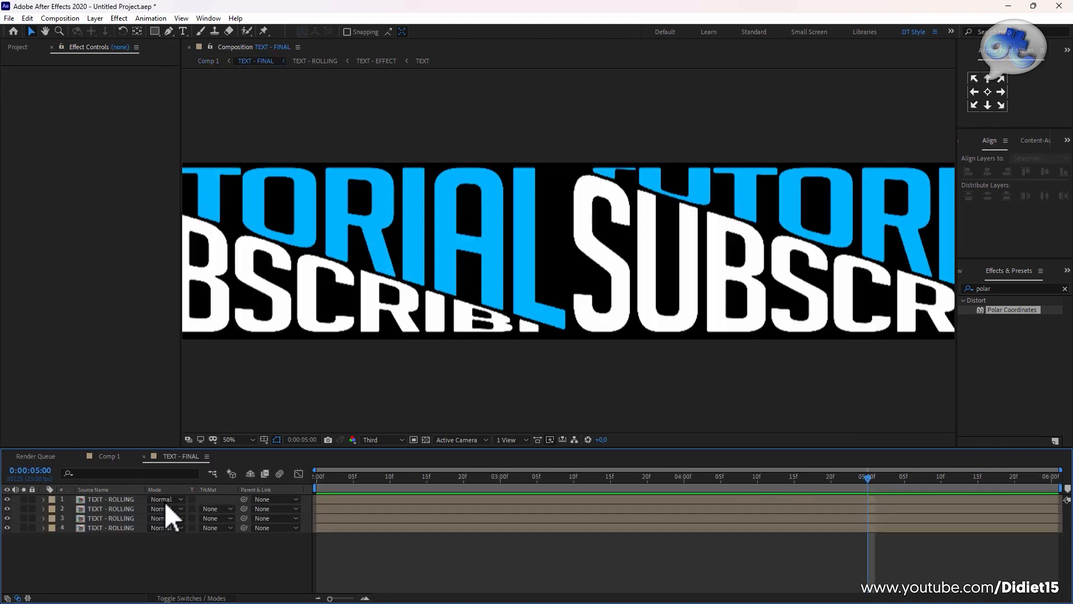
pyautogui.scroll(-2, 513, 284)
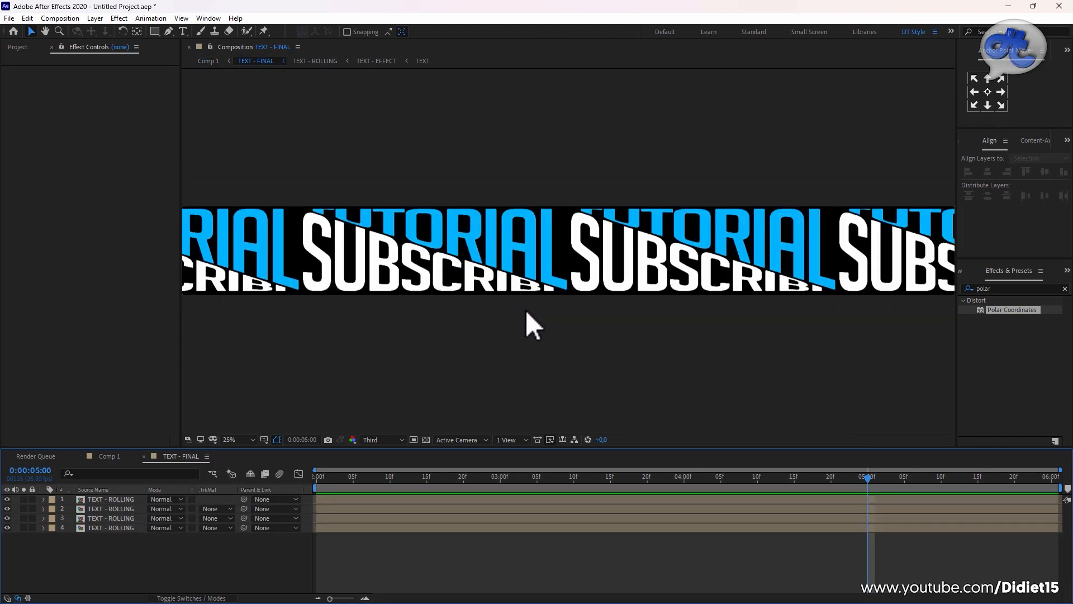
pyautogui.rightClick(223, 558)
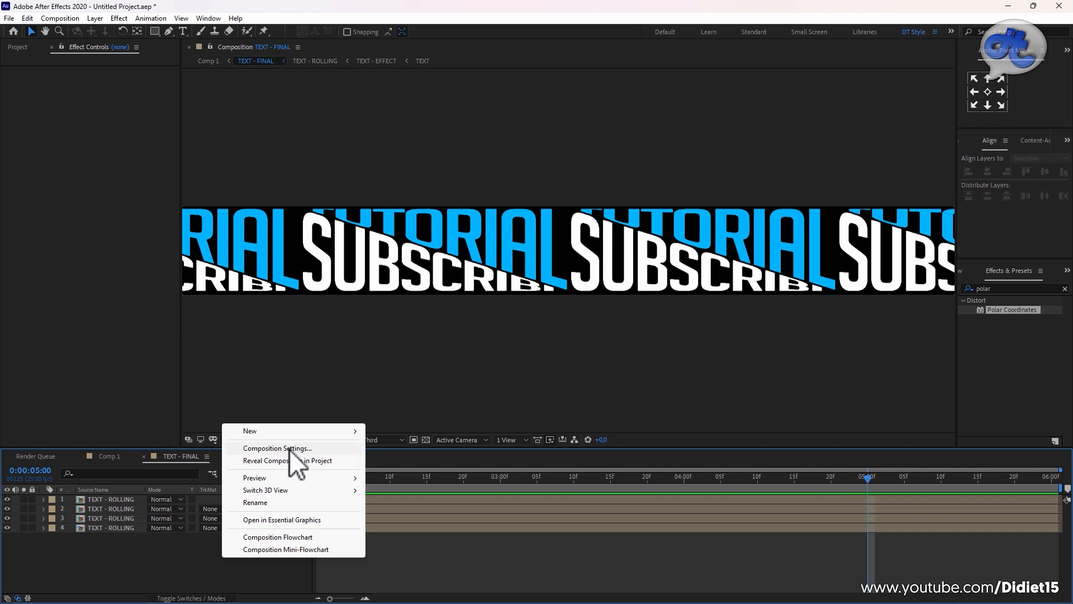
pyautogui.click(289, 448)
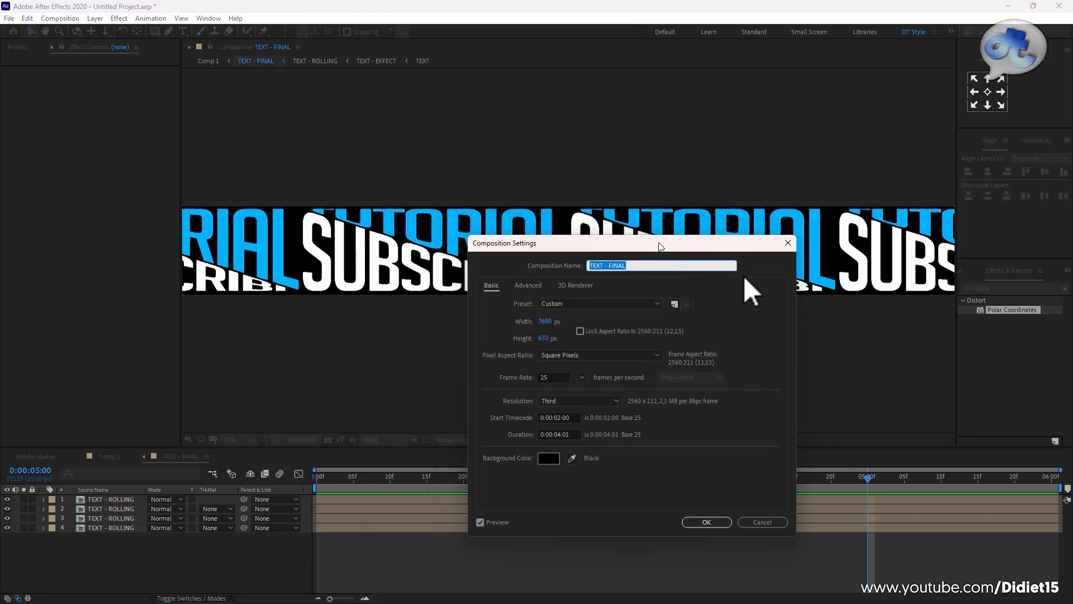
pyautogui.moveTo(660, 246); pyautogui.dragTo(822, 288)
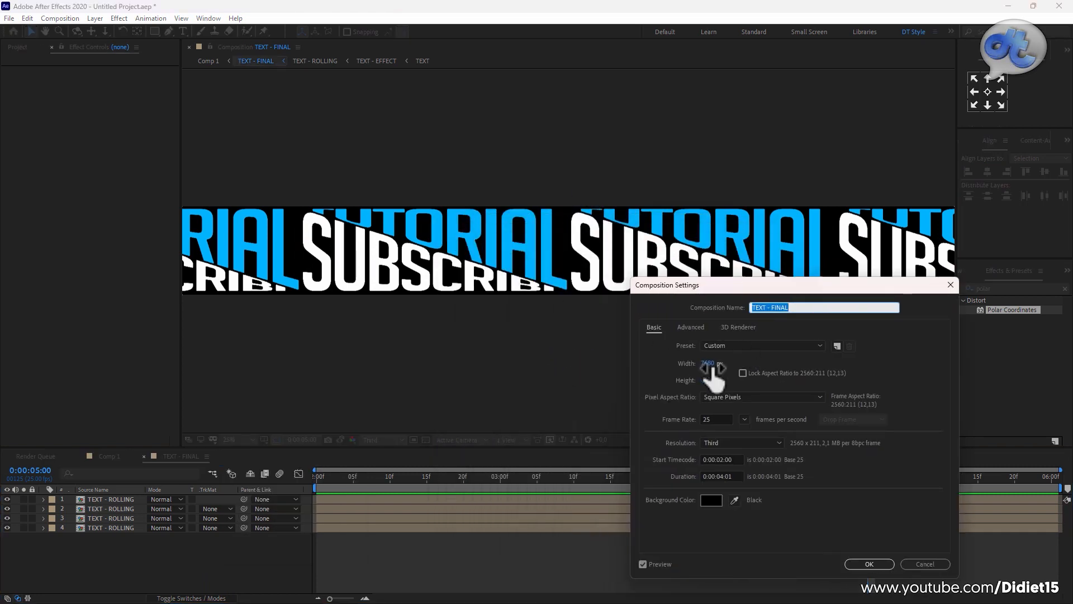
pyautogui.moveTo(705, 381); pyautogui.dragTo(721, 392)
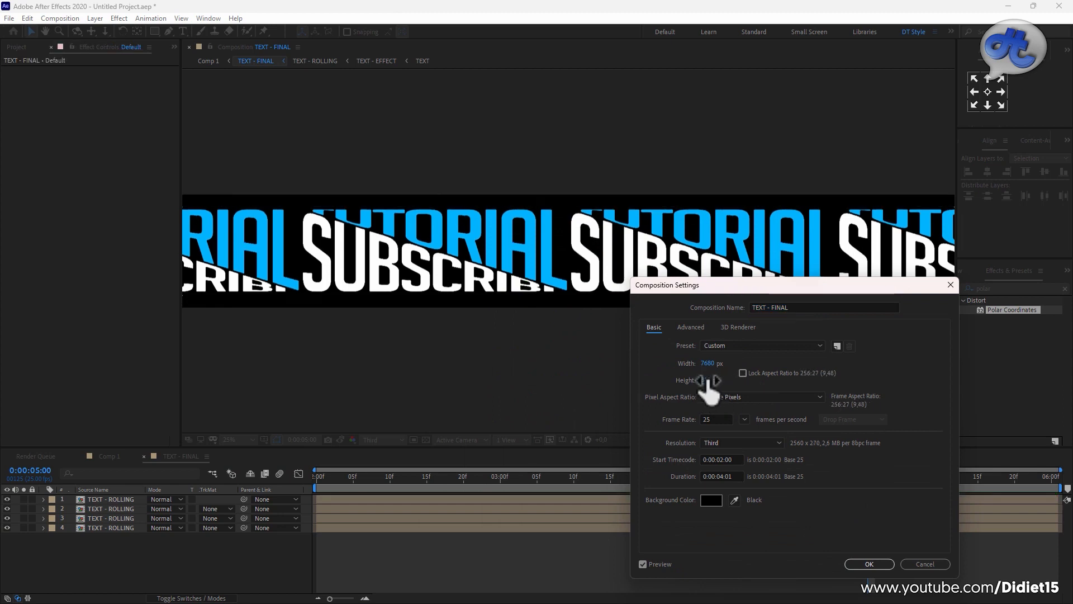
pyautogui.click(869, 564)
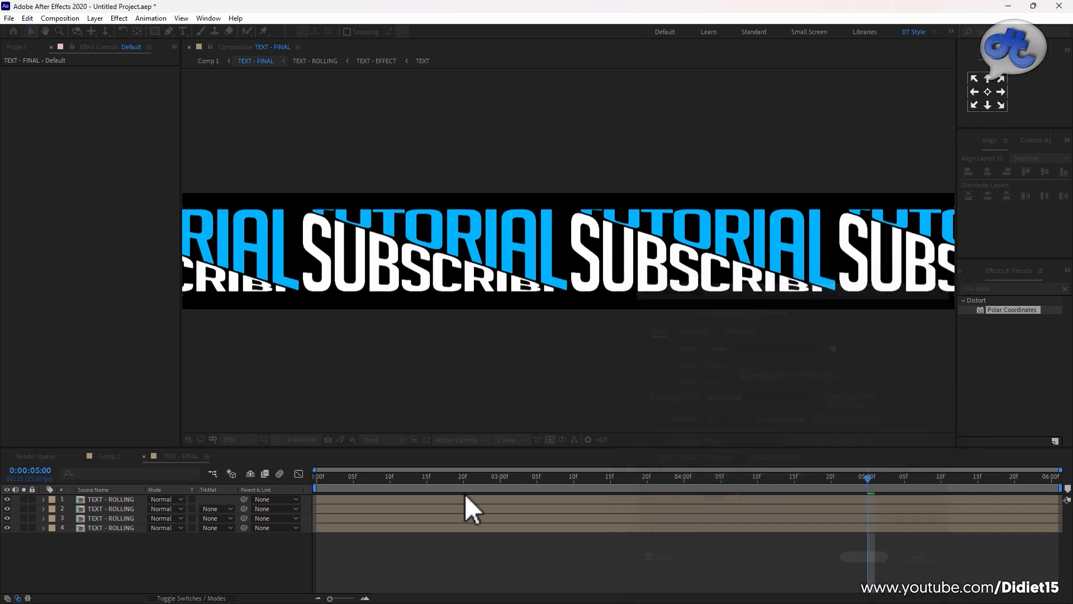
pyautogui.click(114, 457)
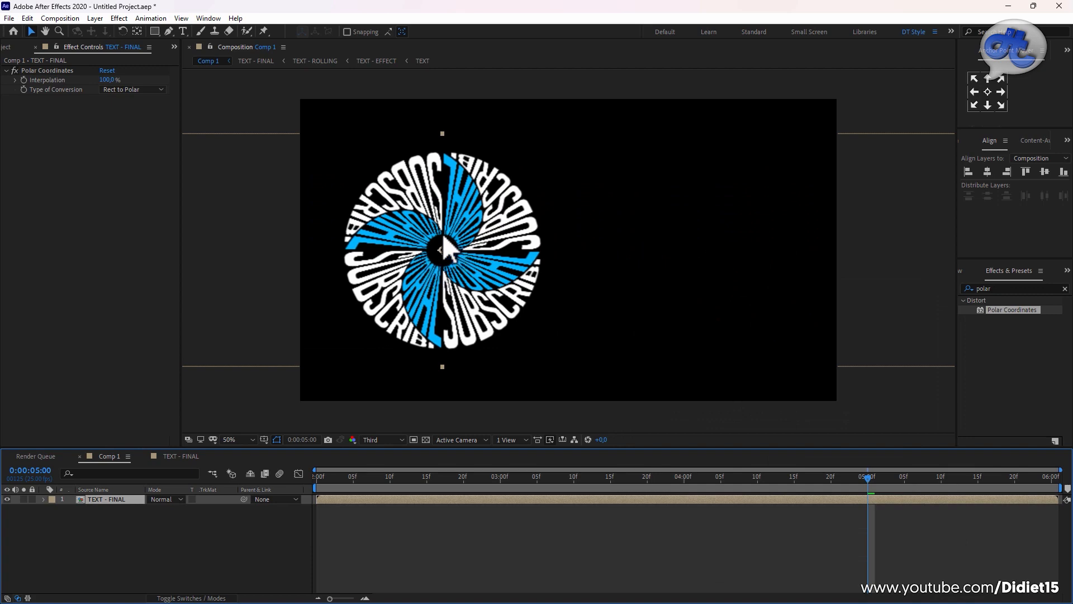
# Step: Increase the TEXT - FINAL composition height to 1198 px and check the ring in Comp 1
pyautogui.click(187, 457)
pyautogui.rightClick(253, 552)
pyautogui.click(335, 445)
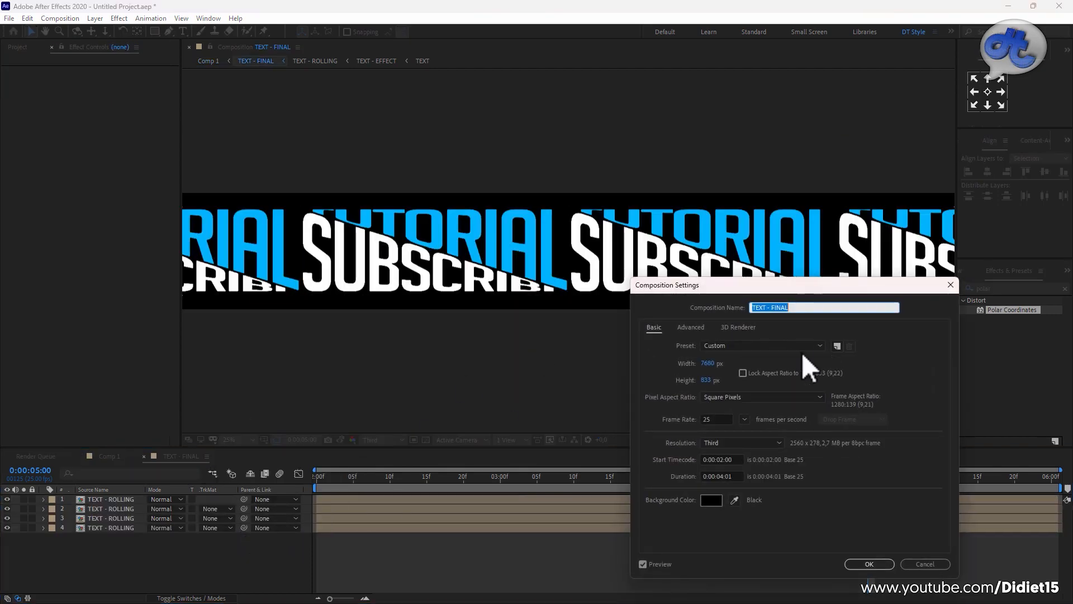
pyautogui.moveTo(707, 381); pyautogui.dragTo(758, 383)
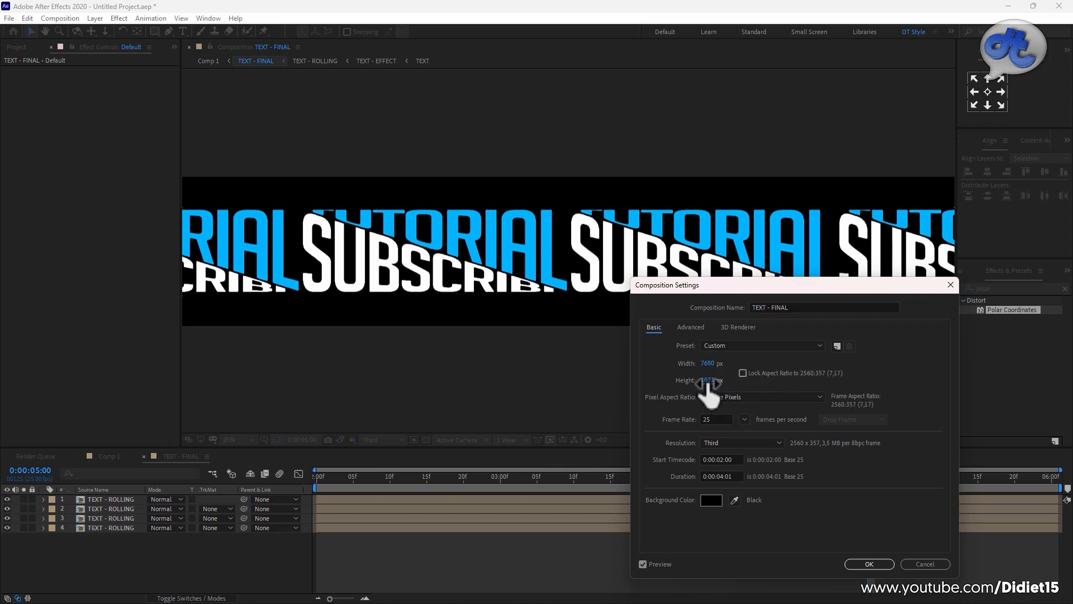
pyautogui.click(868, 564)
pyautogui.click(107, 455)
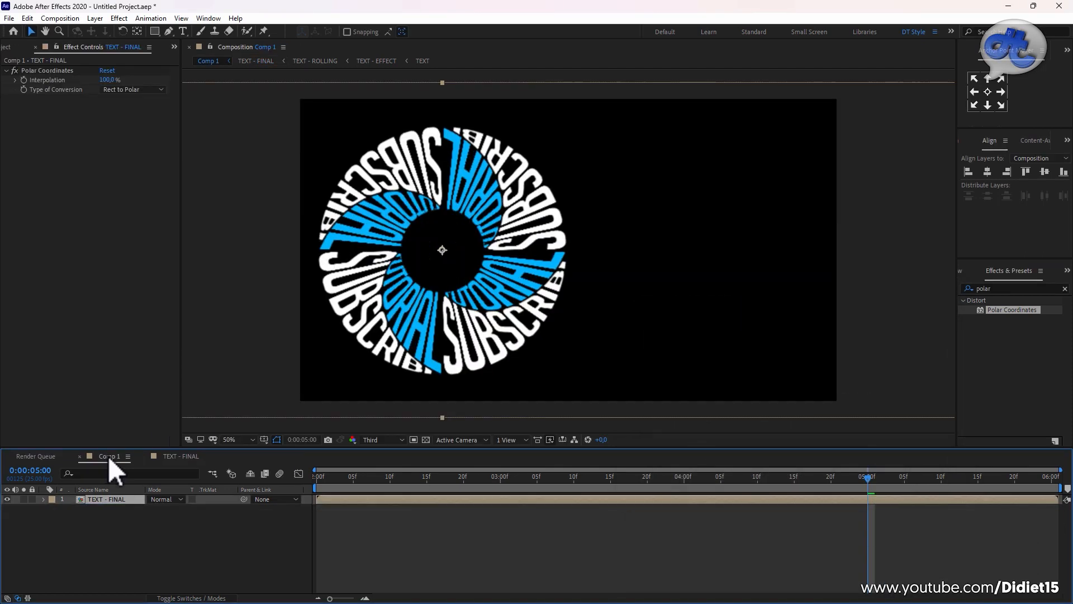
# Step: Fine-tune the TEXT - FINAL composition height with a typed value and go back to Comp 1
pyautogui.click(180, 455)
pyautogui.rightClick(256, 547)
pyautogui.click(336, 437)
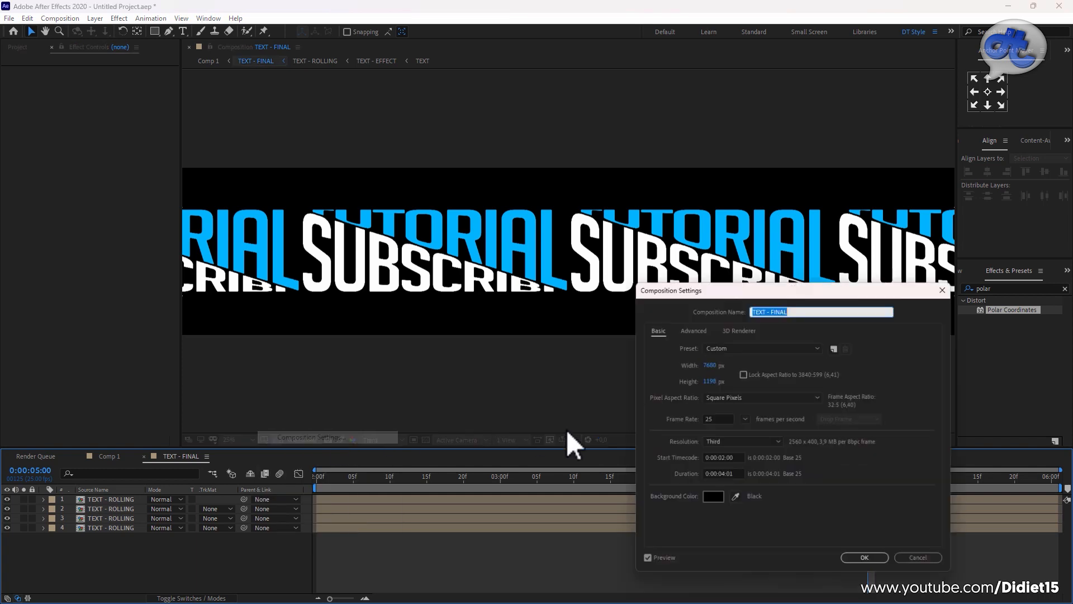
pyautogui.moveTo(711, 381); pyautogui.dragTo(713, 384)
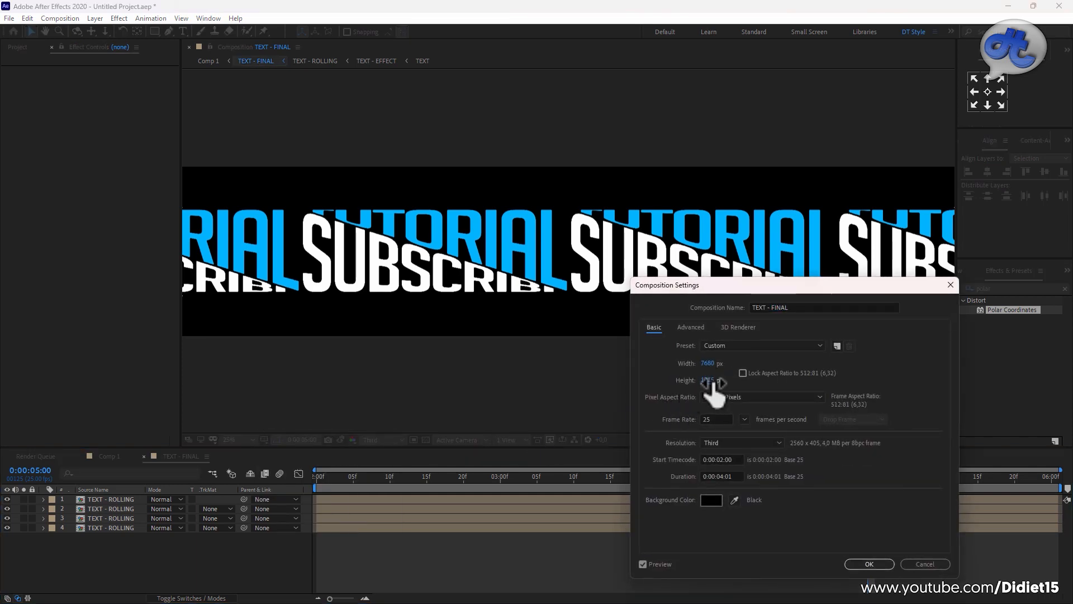
pyautogui.write('1')
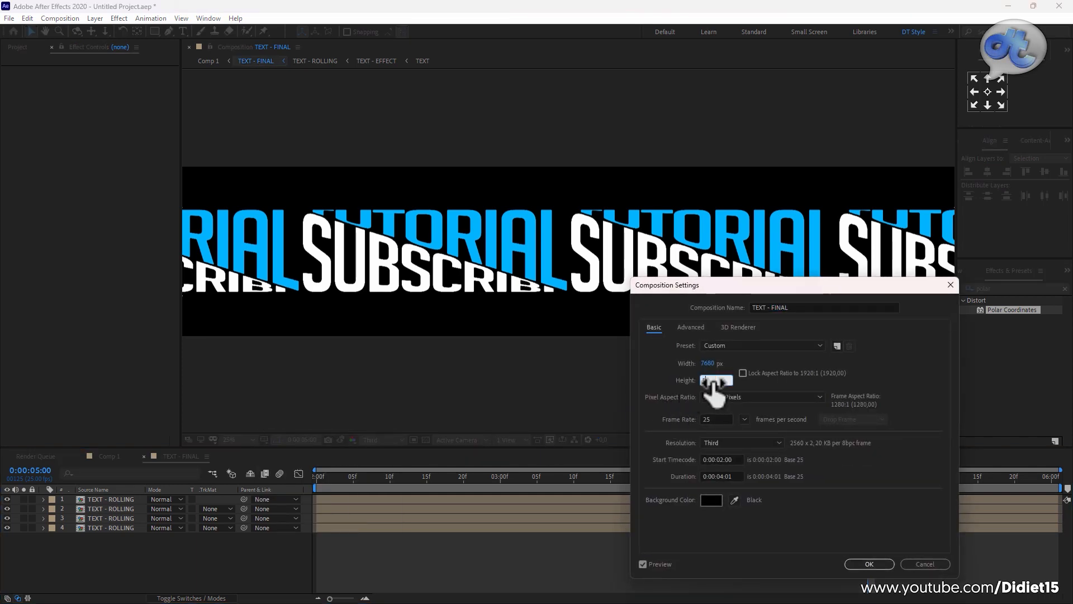
pyautogui.press('Return')
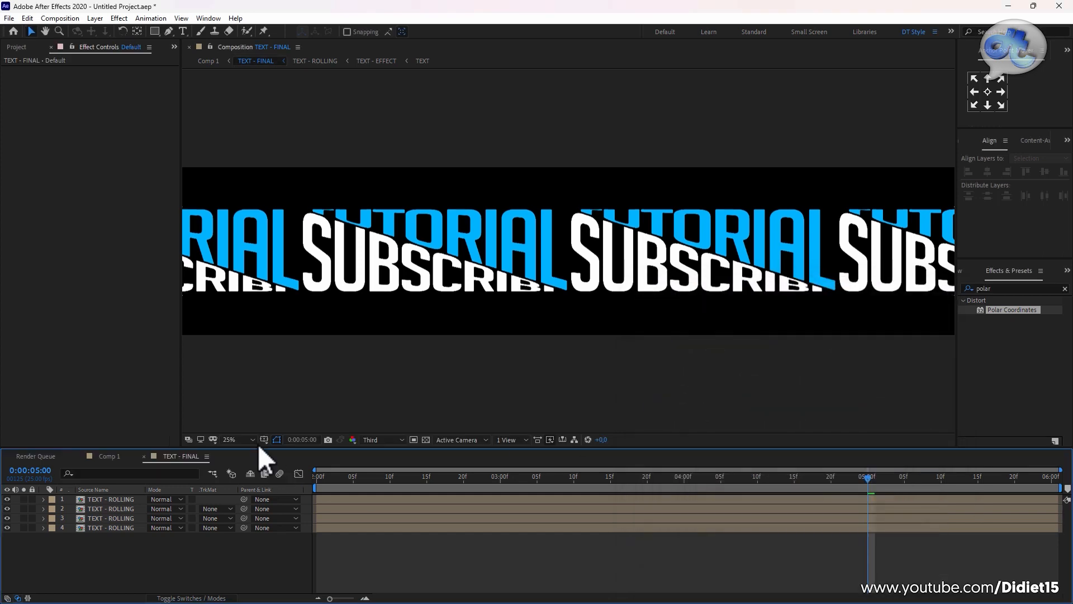
pyautogui.click(109, 456)
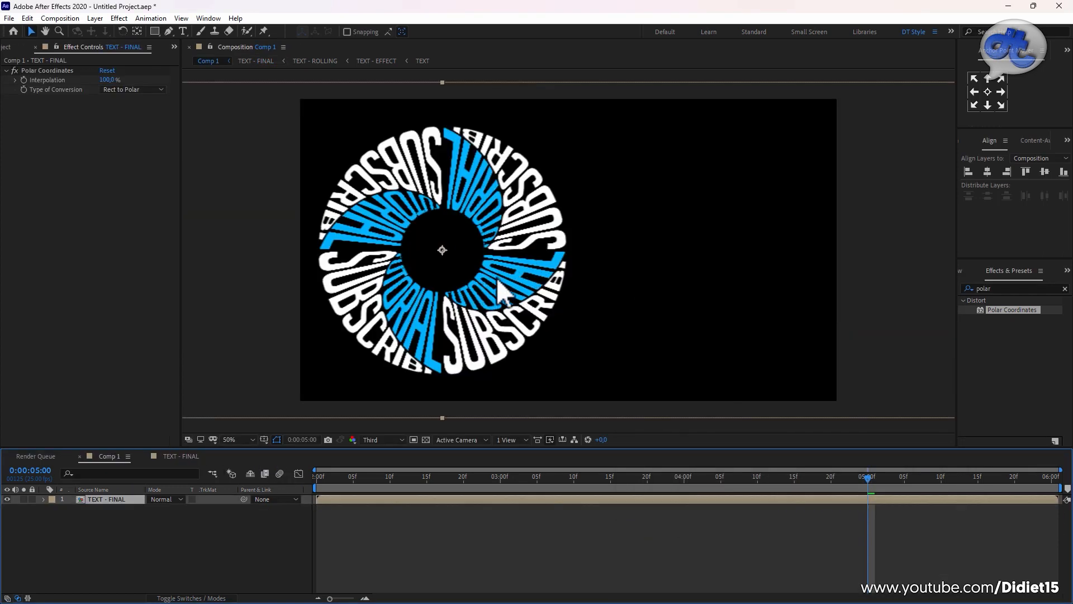
# Step: Play the ring-shaped text animation in Comp 1 from the beginning and scrub through it
pyautogui.moveTo(385, 474); pyautogui.dragTo(307, 474)
pyautogui.press('space')
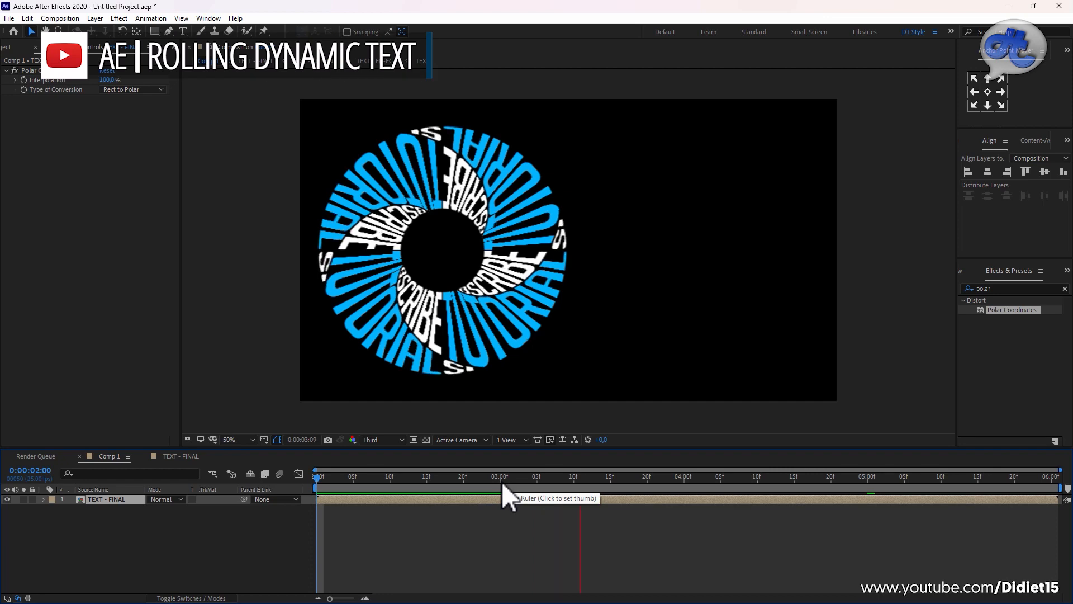
pyautogui.press('space')
pyautogui.moveTo(522, 479); pyautogui.dragTo(316, 480)
pyautogui.press('space')
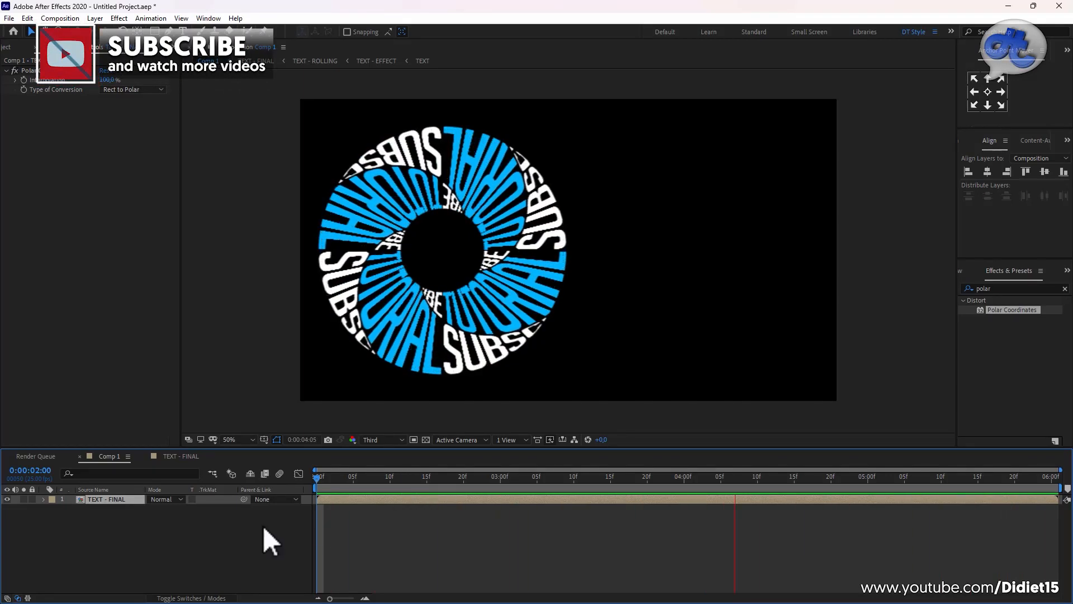
pyautogui.press('space')
pyautogui.moveTo(772, 478); pyautogui.dragTo(529, 498)
# Step: Check the start timecode and duration in Comp 1's composition settings without changing them
pyautogui.rightClick(235, 528)
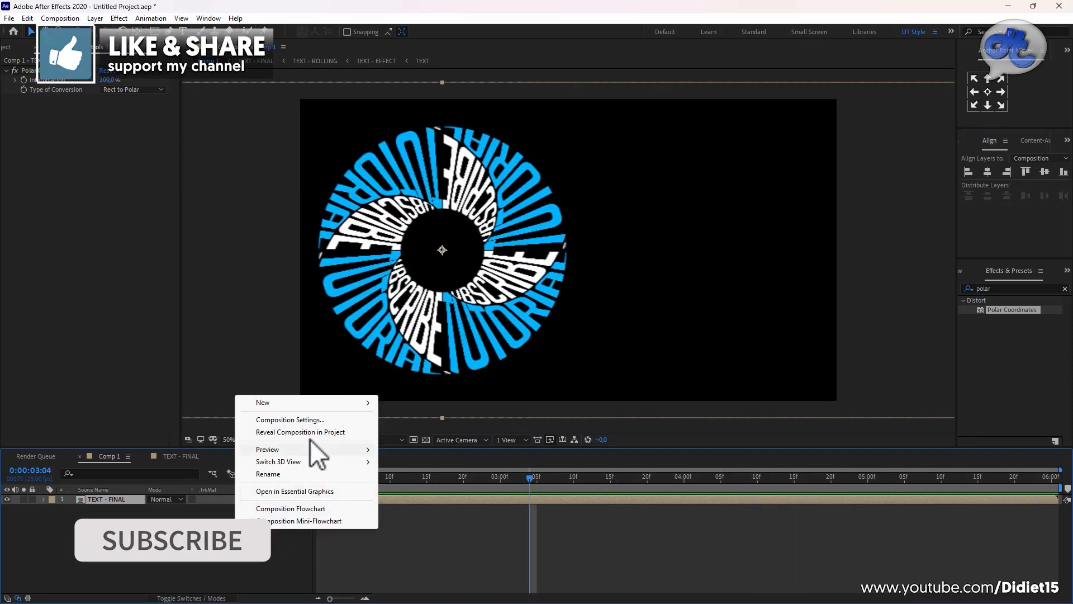
pyautogui.click(321, 419)
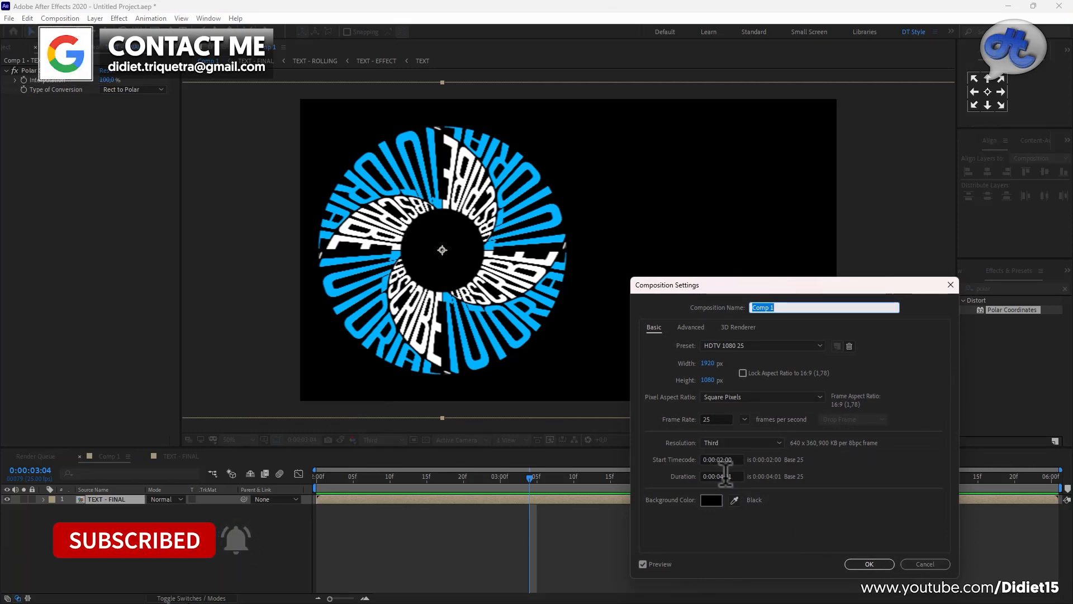
pyautogui.click(925, 564)
pyautogui.click(515, 476)
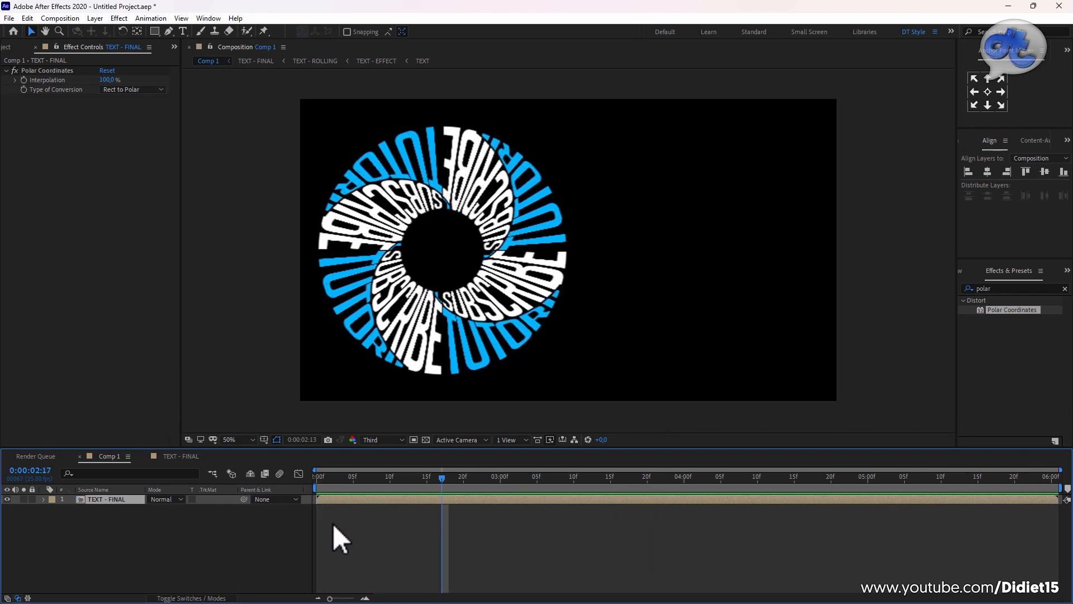
pyautogui.rightClick(225, 538)
pyautogui.click(129, 512)
# Step: Add a Rotation keyframe of 0° to the TEXT - FINAL layer at 0:00:02:00
pyautogui.click(130, 498)
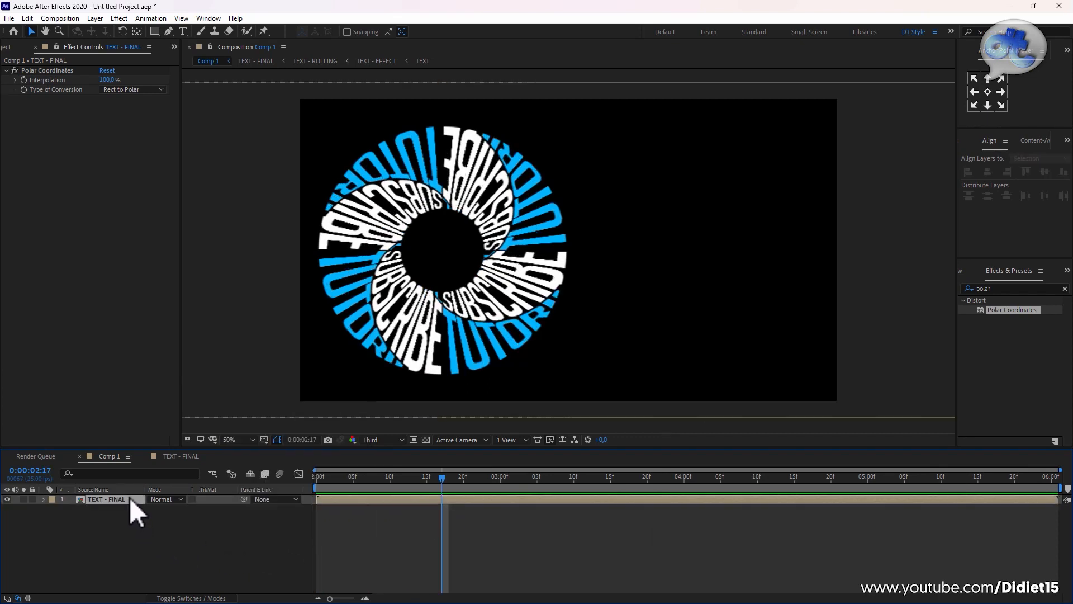
pyautogui.press('r')
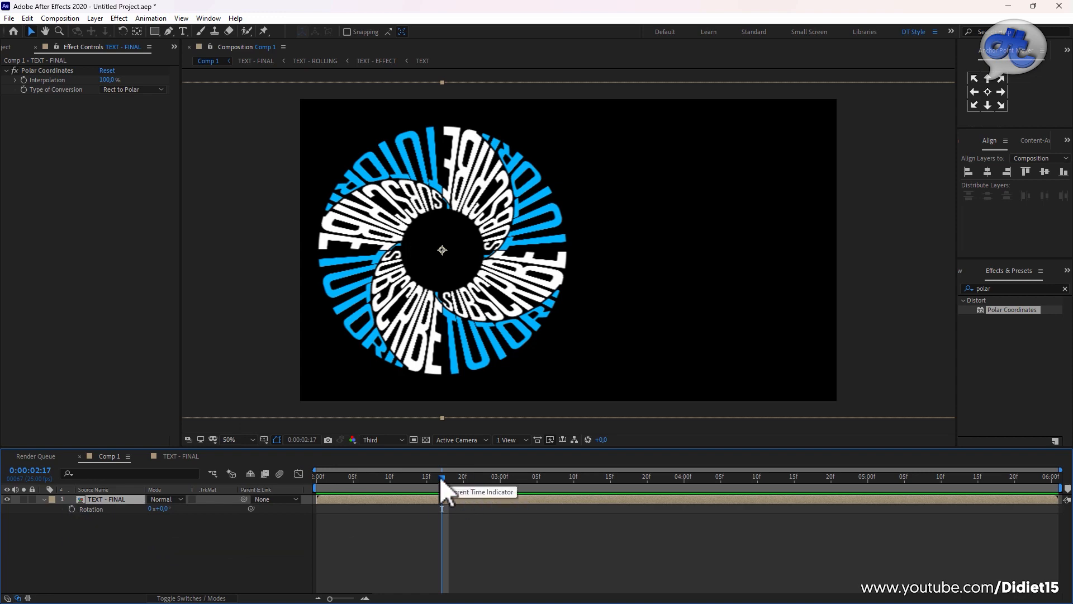
pyautogui.moveTo(442, 478); pyautogui.dragTo(317, 478)
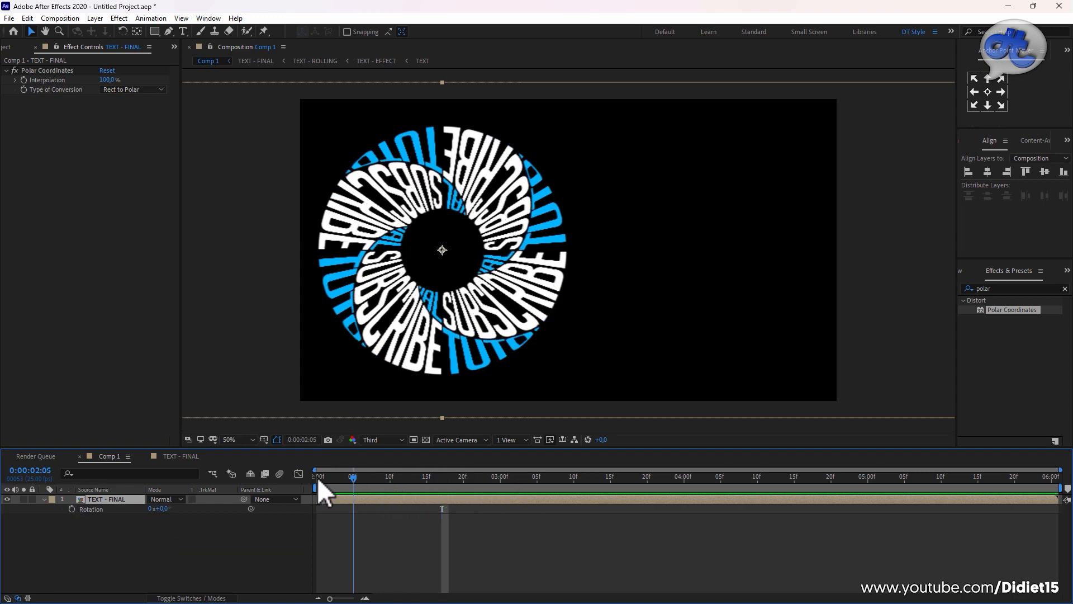
pyautogui.click(71, 509)
# Step: Set the TEXT - FINAL layer's Rotation to 90° at 0:00:06:00 and preview the spinning ring from the start
pyautogui.moveTo(319, 478); pyautogui.dragTo(1056, 545)
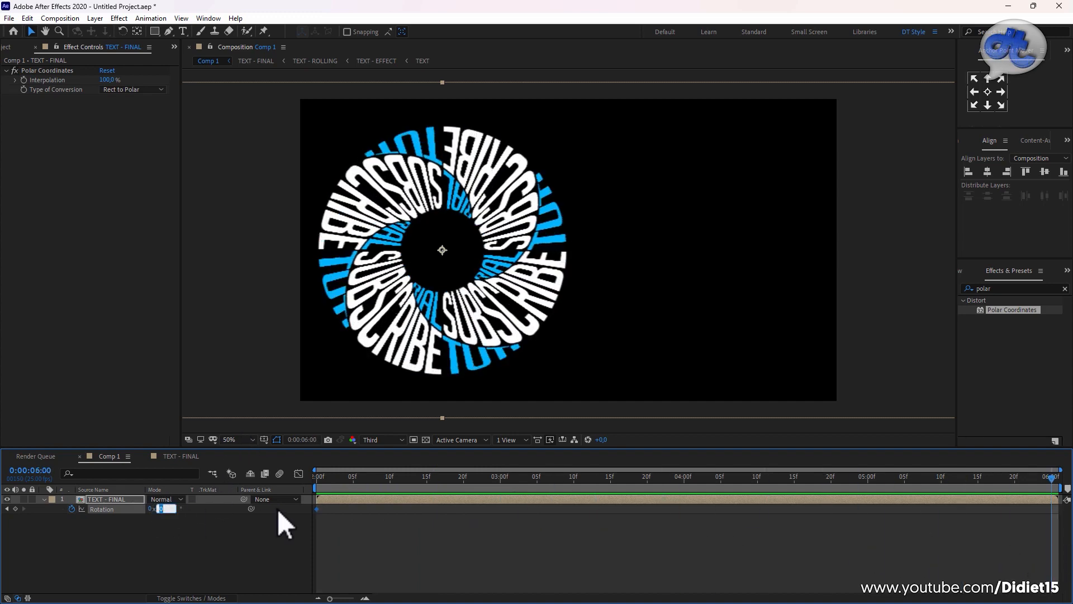
pyautogui.write('90')
pyautogui.press('Return')
pyautogui.press('space')
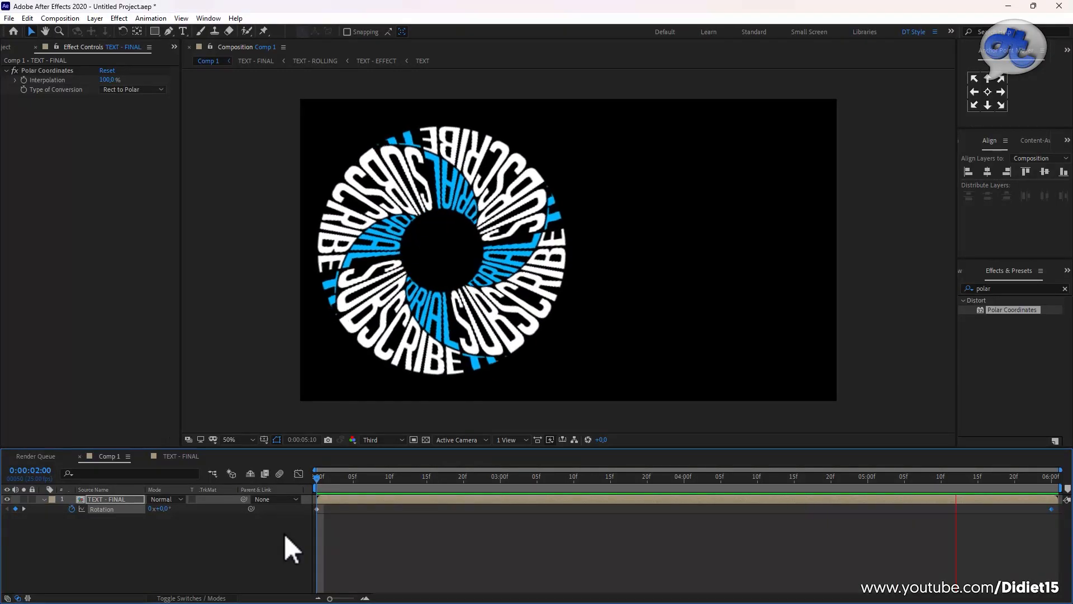
# Step: Duplicate the TEXT - FINAL layer, place the copy in the frame's right half, and nudge the original ring slightly left
pyautogui.click(43, 499)
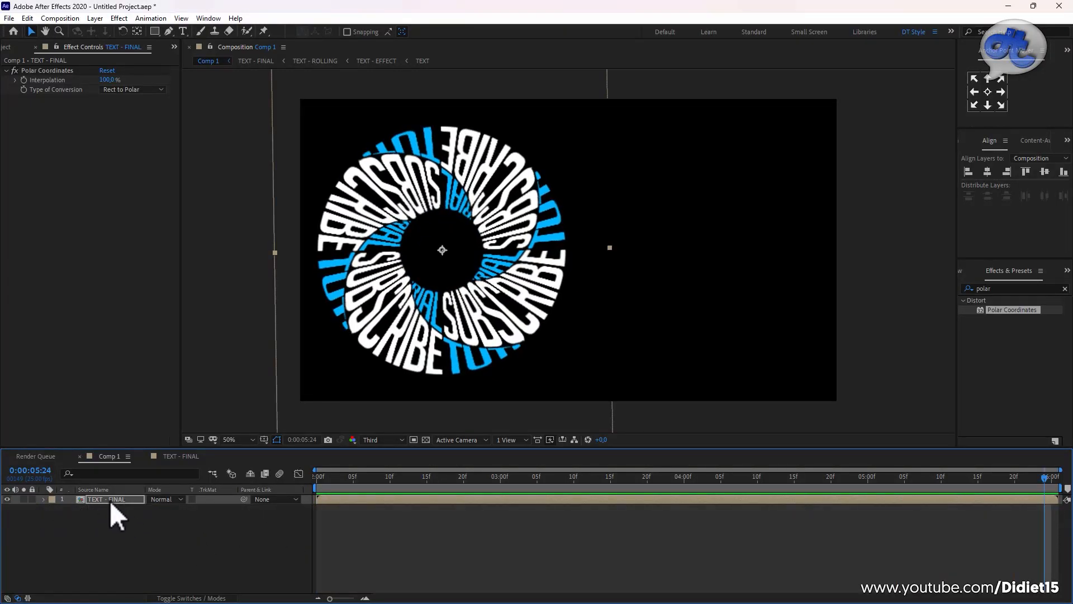
pyautogui.press('Home')
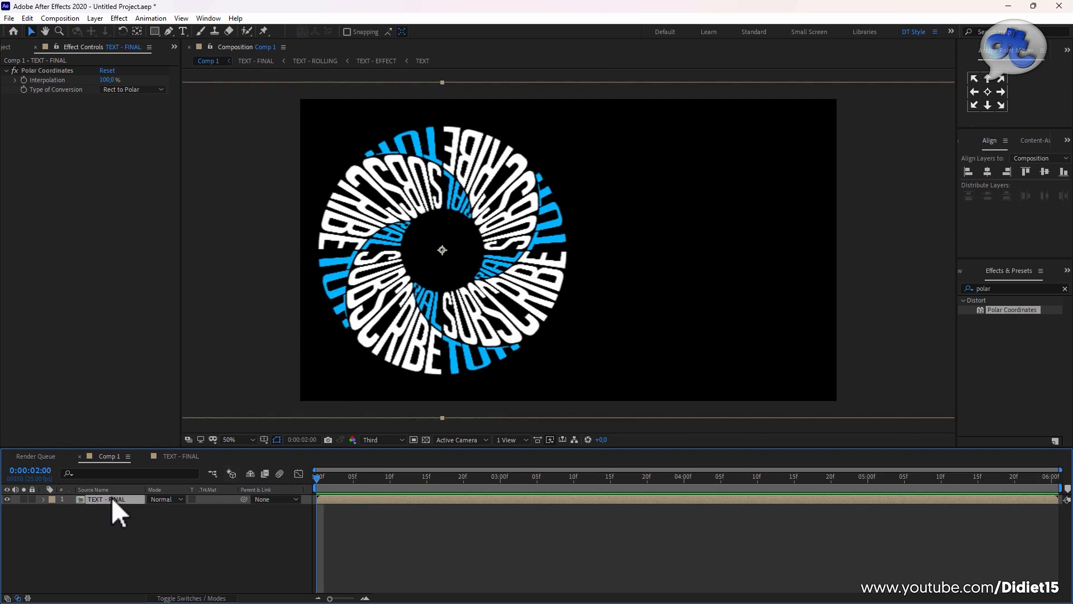
pyautogui.hotkey('ctrl', 'd')
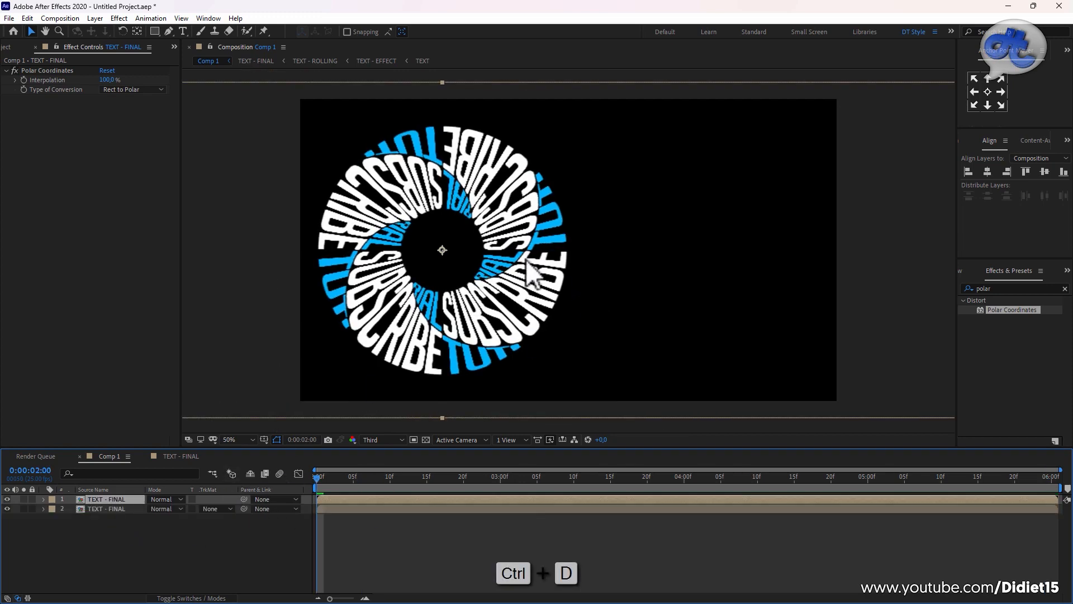
pyautogui.moveTo(542, 266); pyautogui.dragTo(763, 267)
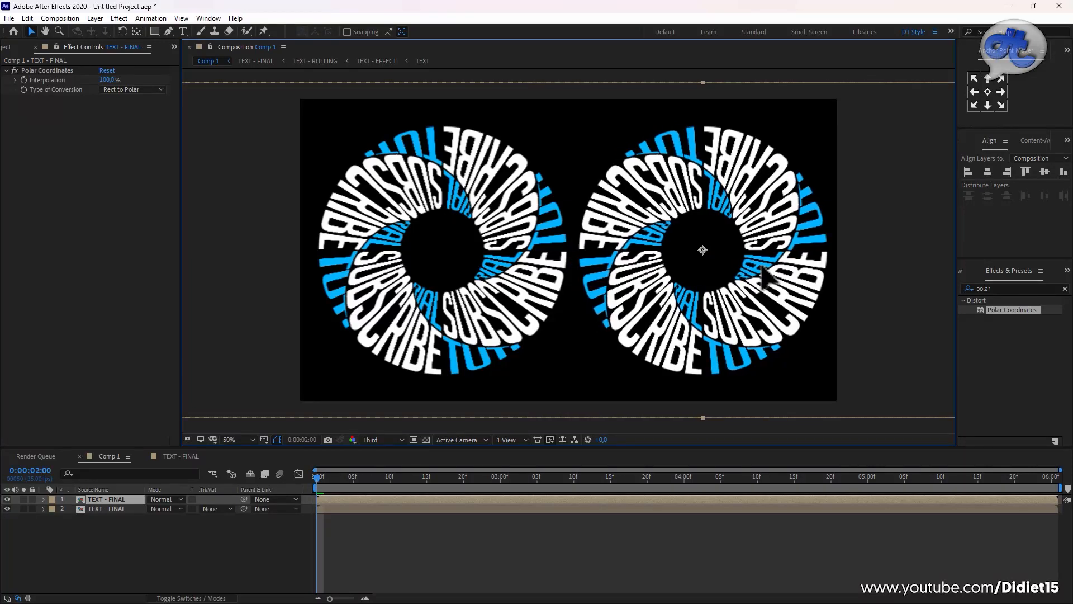
pyautogui.click(226, 523)
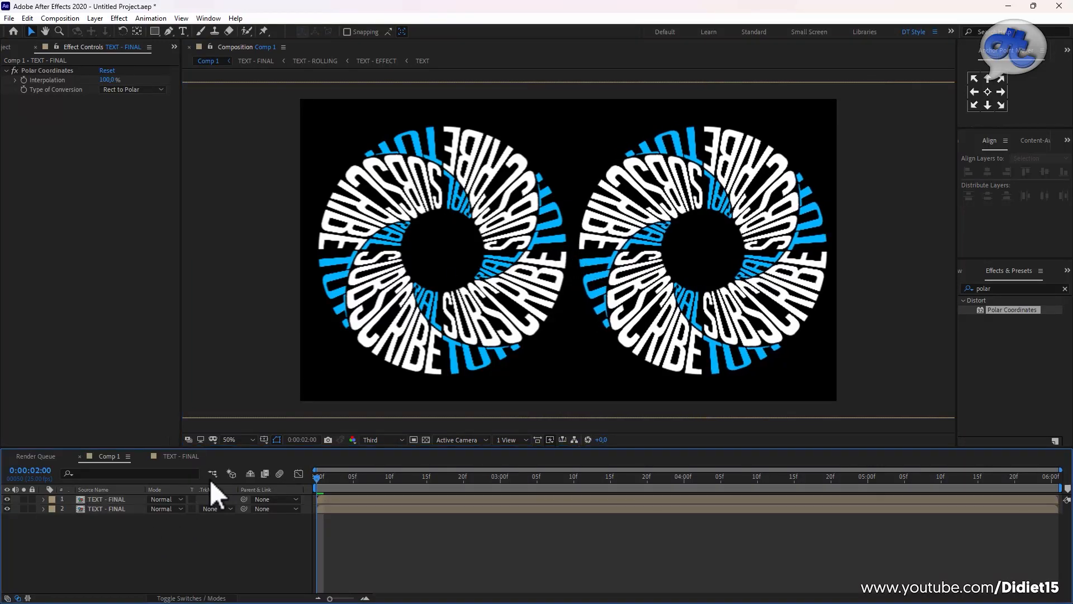
pyautogui.click(122, 507)
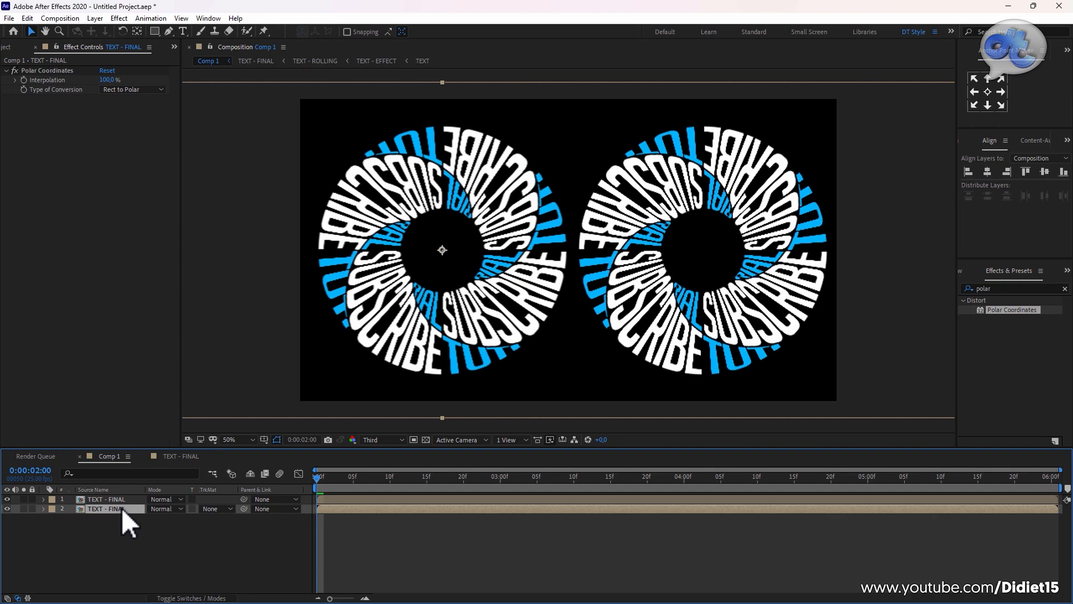
pyautogui.click(176, 533)
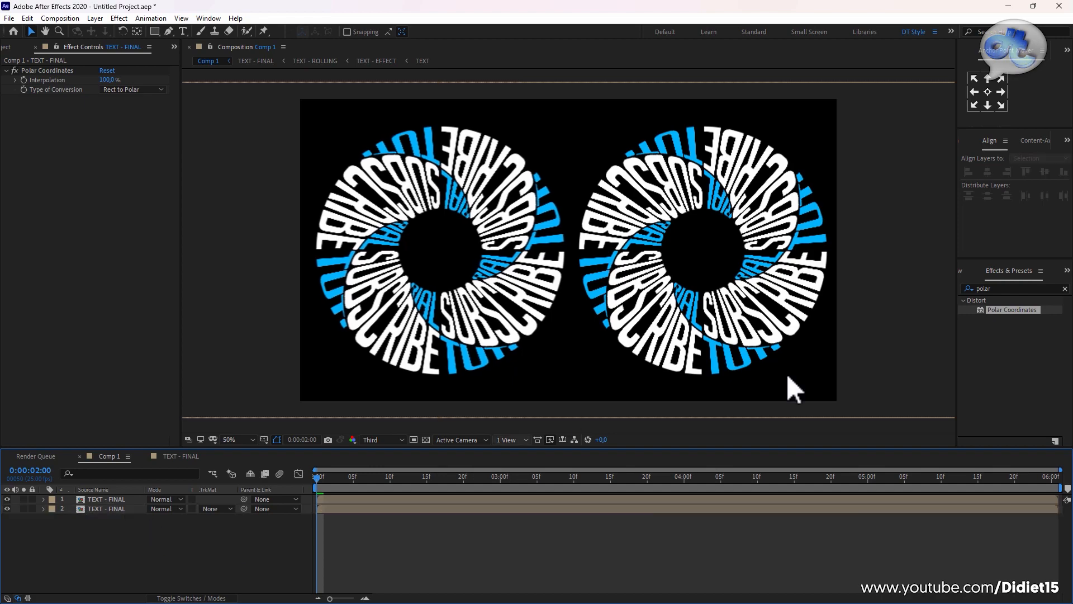
# Step: Search the effects for "triton" and apply Tritone to the duplicated ring's TEXT - FINAL layer
pyautogui.click(1035, 286)
pyautogui.click(1064, 289)
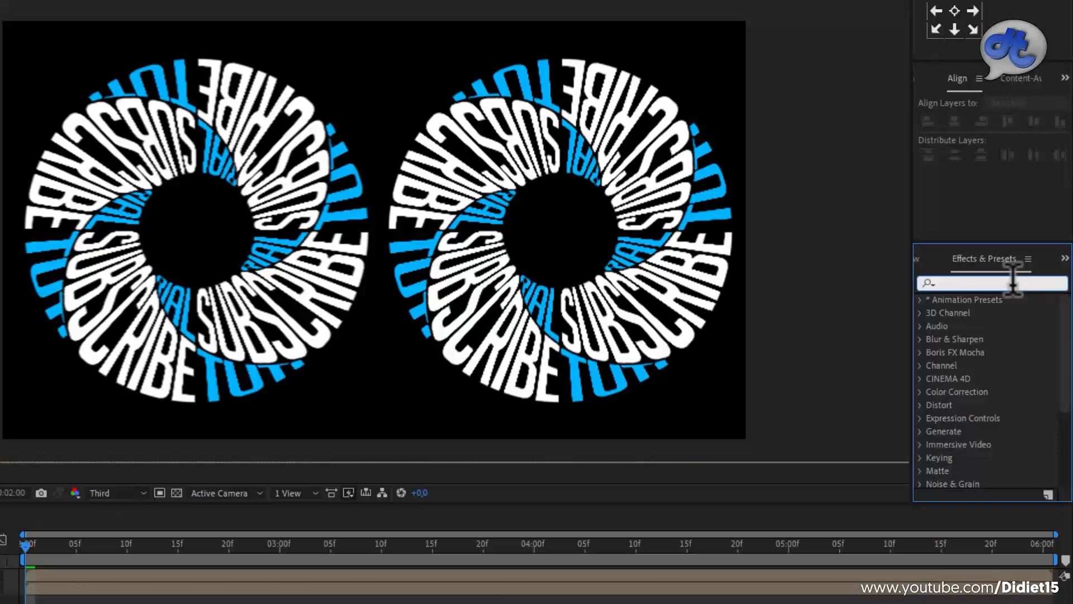
pyautogui.write('triton')
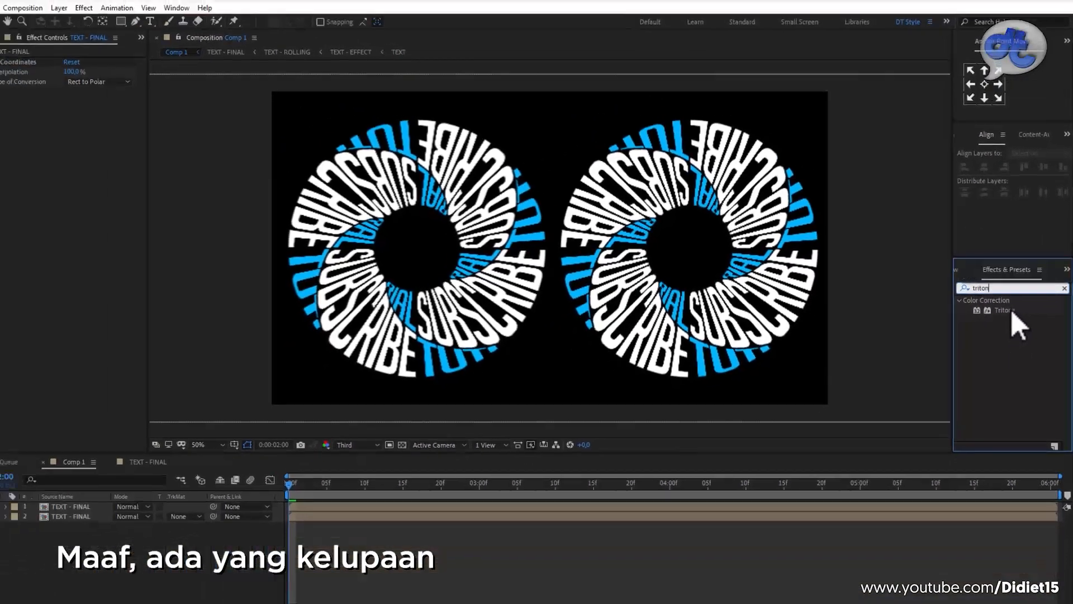
pyautogui.moveTo(982, 313); pyautogui.dragTo(112, 502)
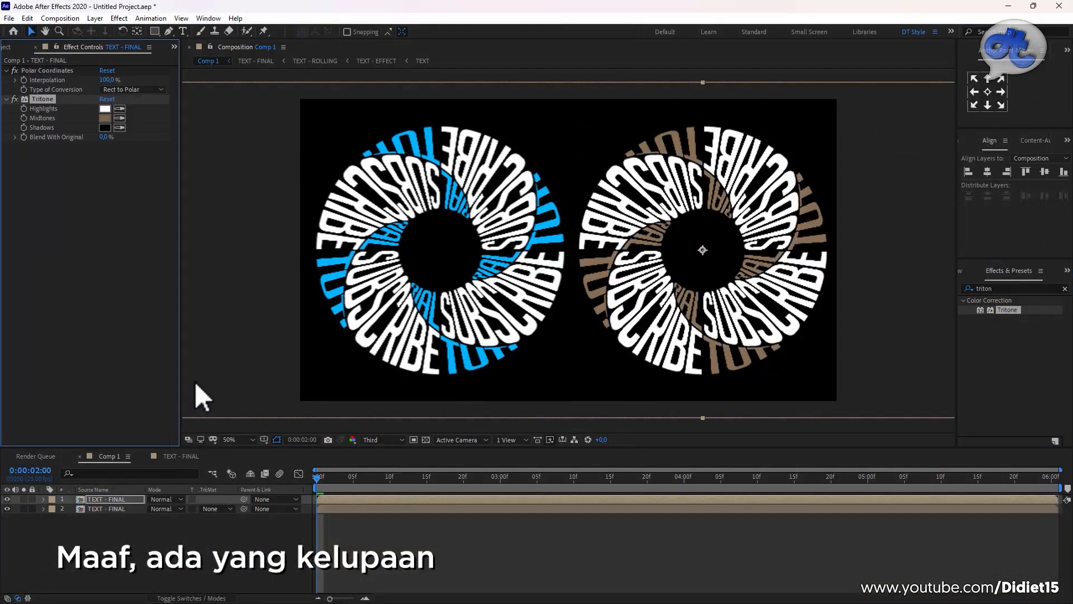
# Step: Set the duplicated ring's Tritone Highlights colour to yellow FCFF04
pyautogui.click(105, 108)
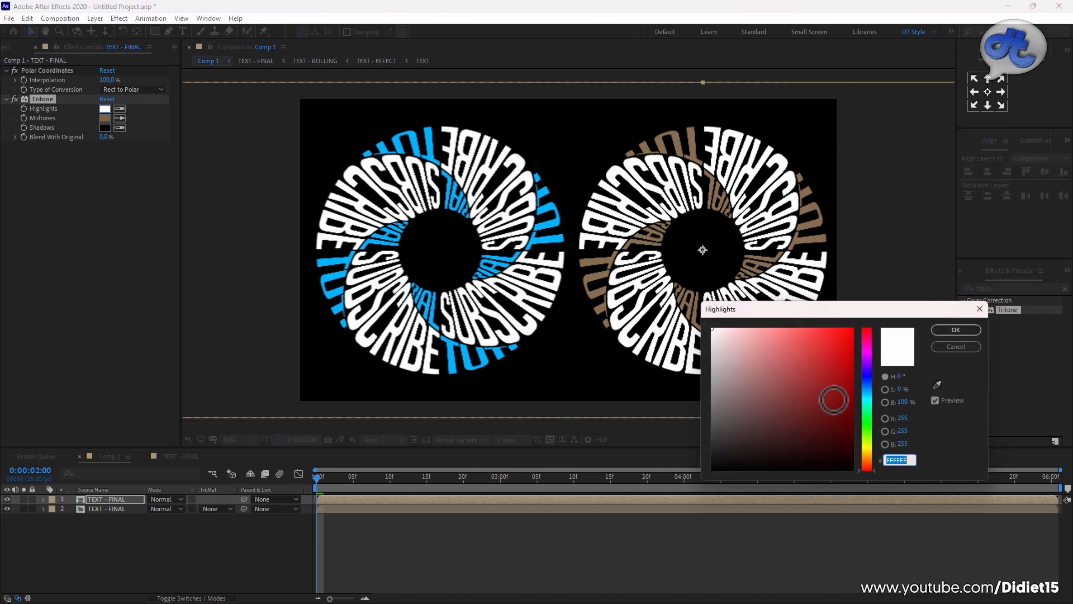
pyautogui.click(869, 447)
pyautogui.moveTo(798, 363); pyautogui.dragTo(829, 336)
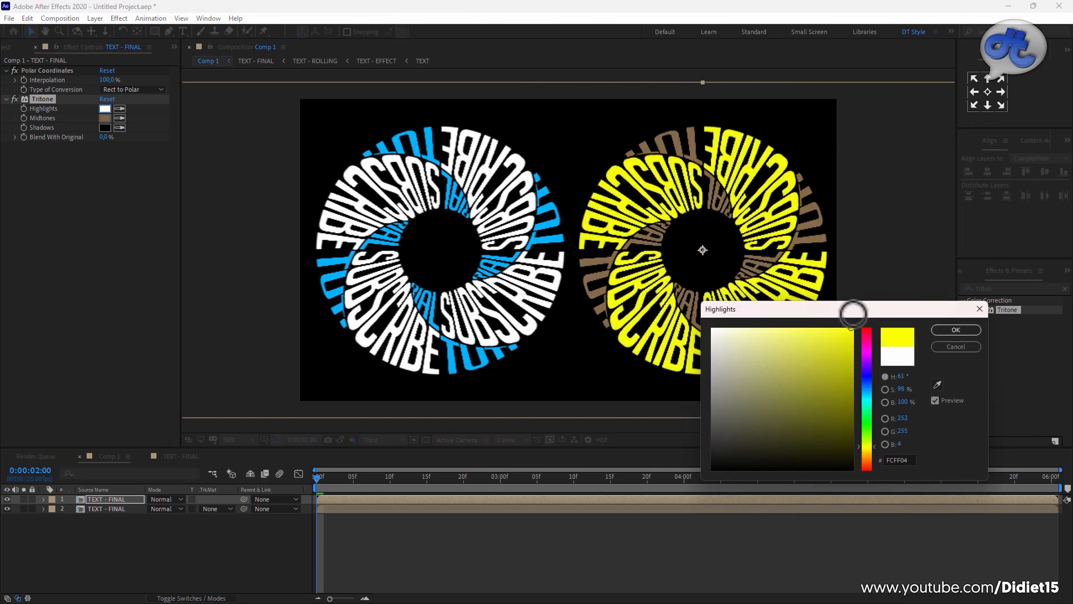
pyautogui.click(955, 331)
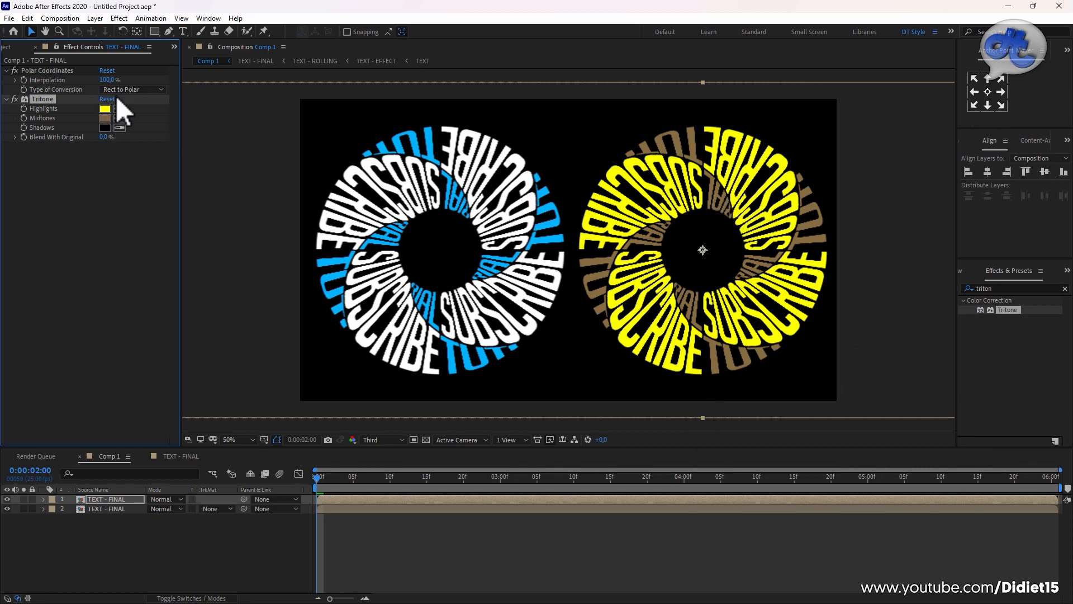
# Step: Set the duplicated ring's Tritone Midtones colour to magenta C1007B
pyautogui.click(104, 118)
pyautogui.moveTo(876, 419)
pyautogui.mouseDown()
pyautogui.moveTo(874, 366)
pyautogui.moveTo(851, 344)
pyautogui.mouseUp()
pyautogui.click(873, 347)
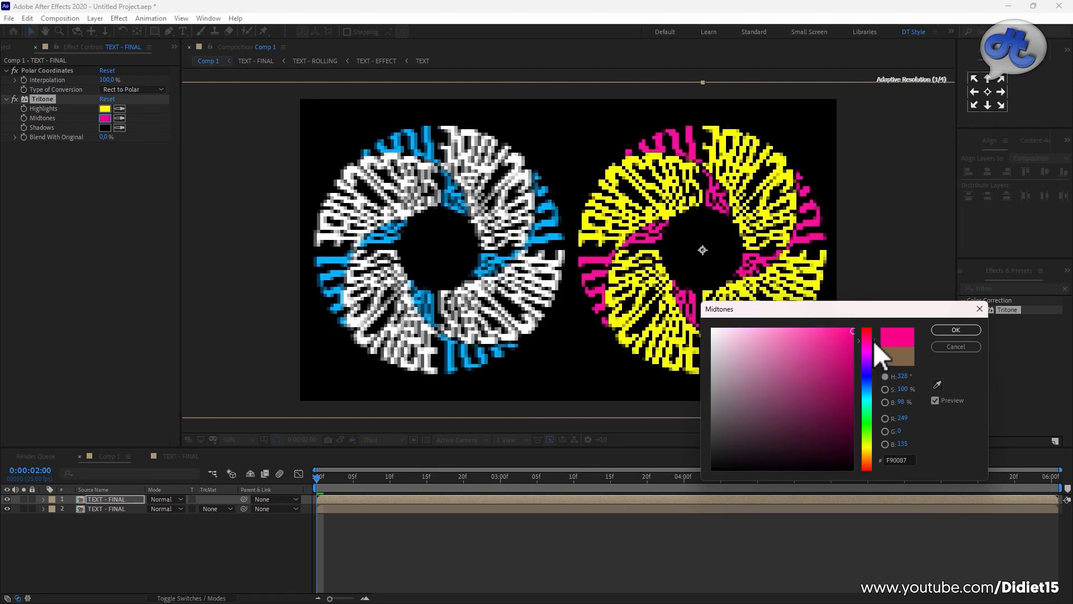
pyautogui.moveTo(852, 331); pyautogui.dragTo(852, 362)
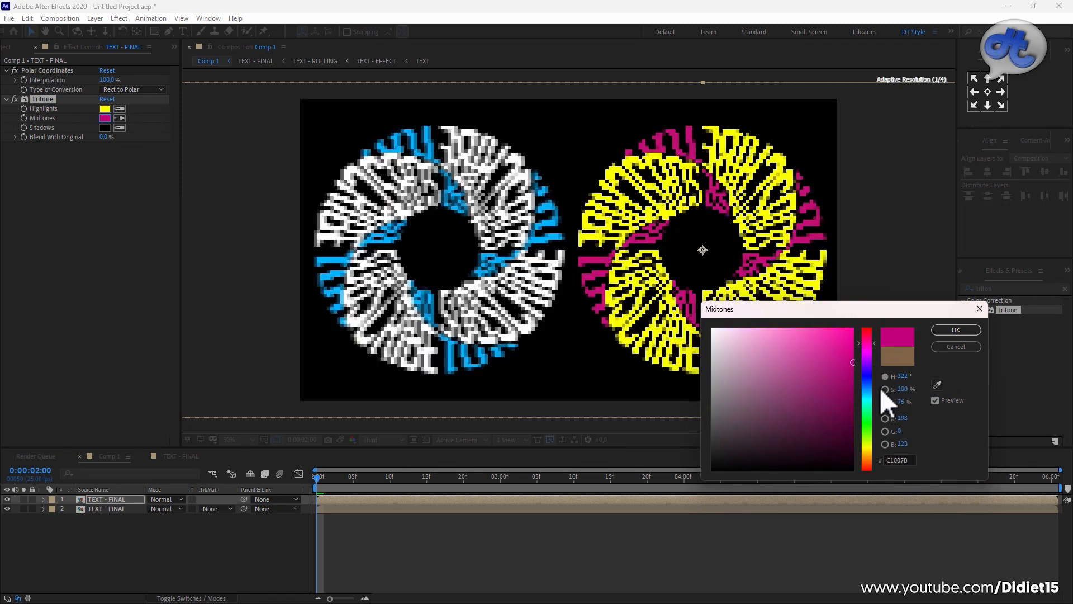
pyautogui.click(955, 330)
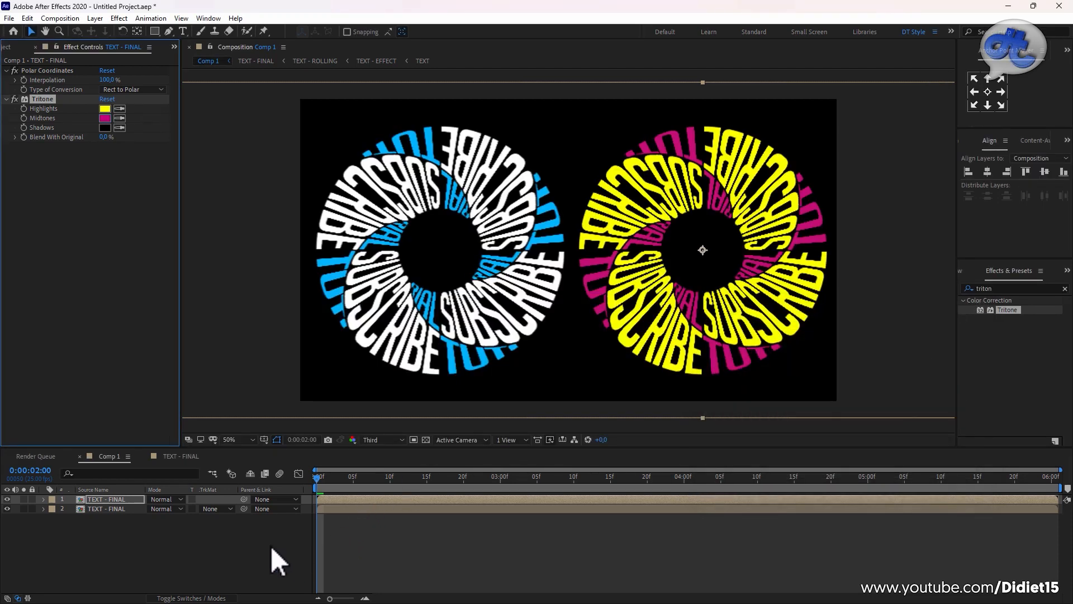
# Step: Apply Tritone to the original ring's TEXT - FINAL layer and set its Midtones colour to green
pyautogui.click(120, 508)
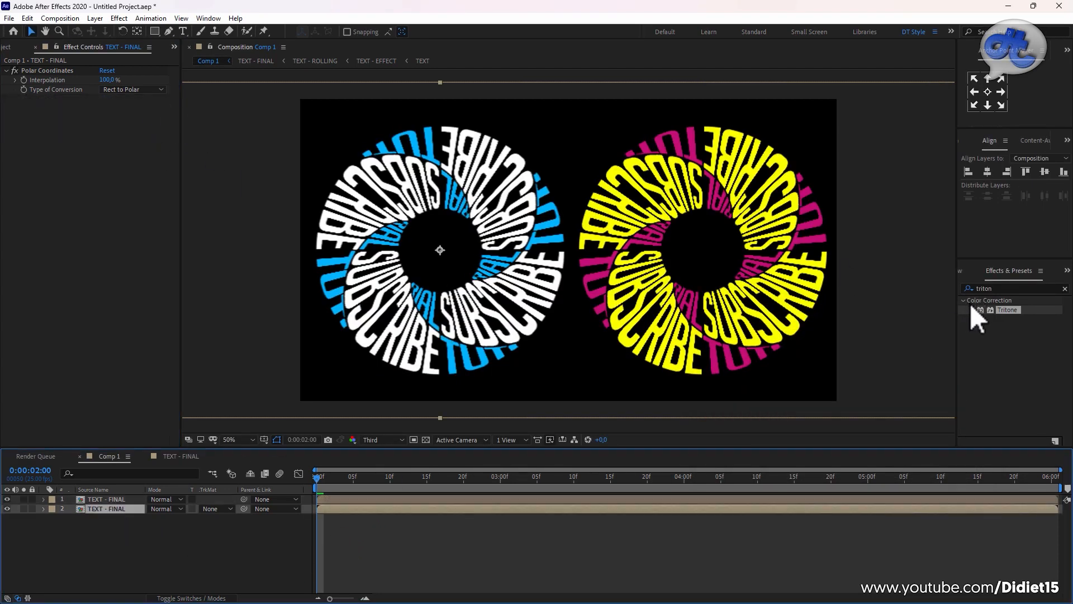
pyautogui.moveTo(971, 314); pyautogui.dragTo(125, 510)
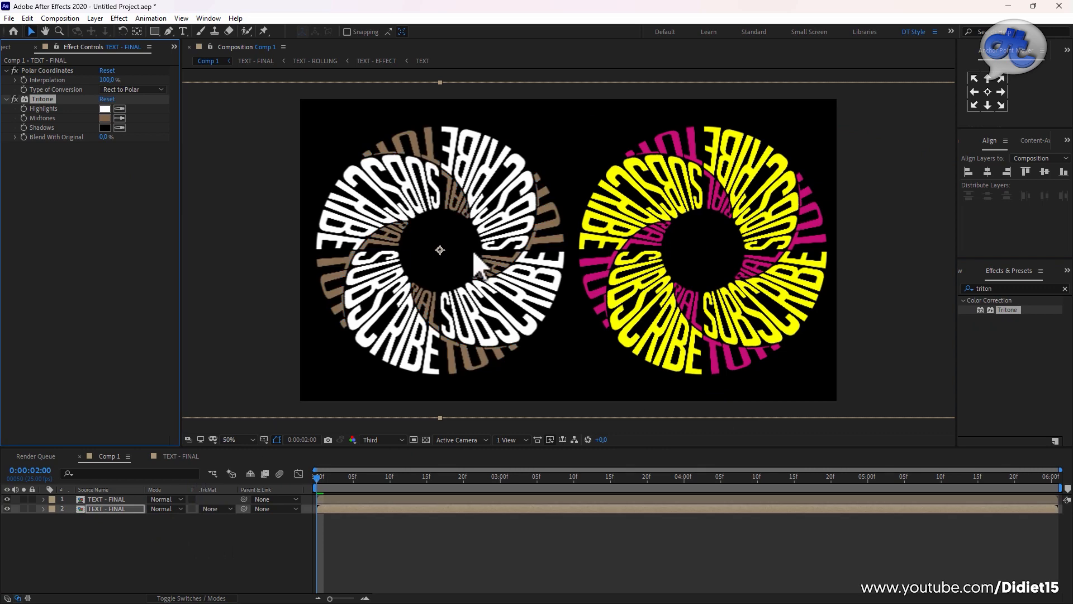
pyautogui.click(104, 118)
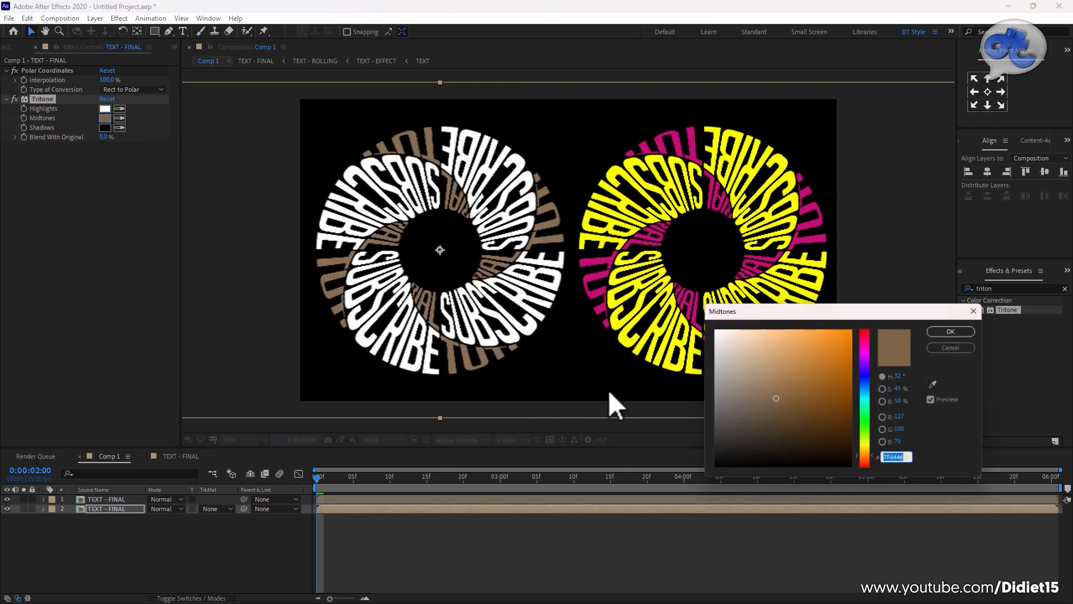
pyautogui.click(868, 416)
pyautogui.moveTo(837, 395)
pyautogui.mouseDown()
pyautogui.moveTo(827, 364)
pyautogui.moveTo(836, 376)
pyautogui.mouseUp()
pyautogui.click(949, 330)
# Step: Set the original ring's Tritone Highlights colour to light purple BC8FFF
pyautogui.click(105, 109)
pyautogui.click(869, 377)
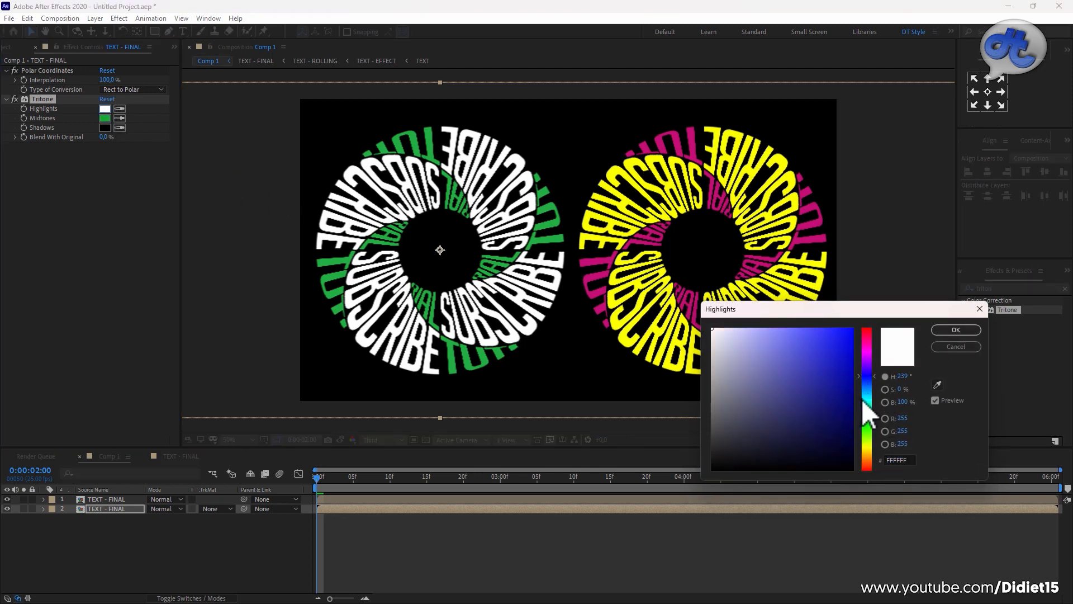
pyautogui.moveTo(815, 364)
pyautogui.mouseDown()
pyautogui.moveTo(798, 330)
pyautogui.moveTo(766, 311)
pyautogui.moveTo(773, 322)
pyautogui.mouseUp()
pyautogui.moveTo(874, 384); pyautogui.dragTo(876, 372)
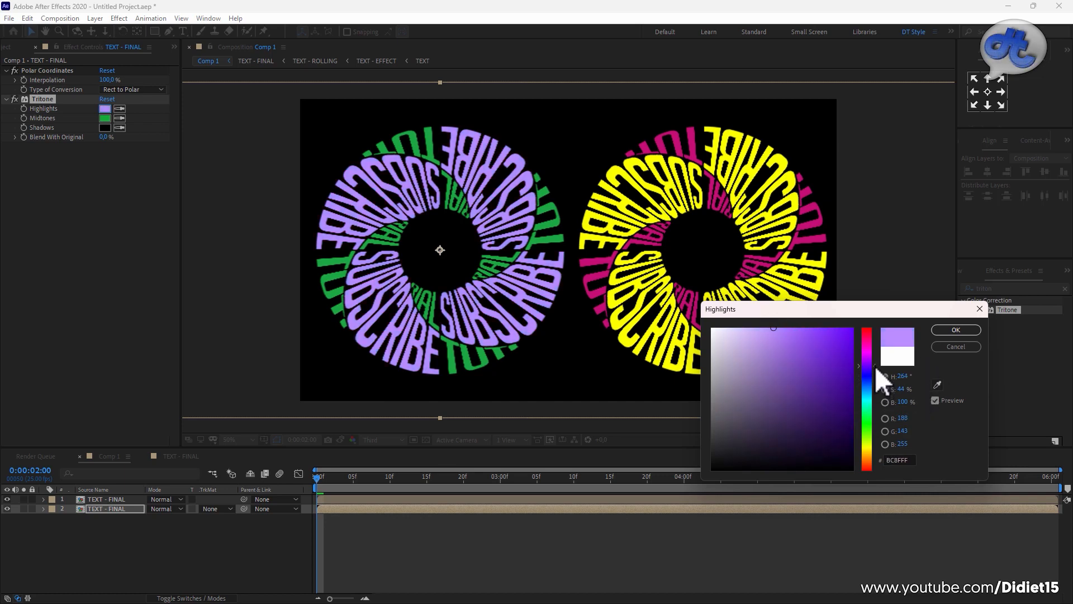
pyautogui.click(955, 333)
# Step: Preview both recoloured rings spinning from the start of Comp 1
pyautogui.click(278, 534)
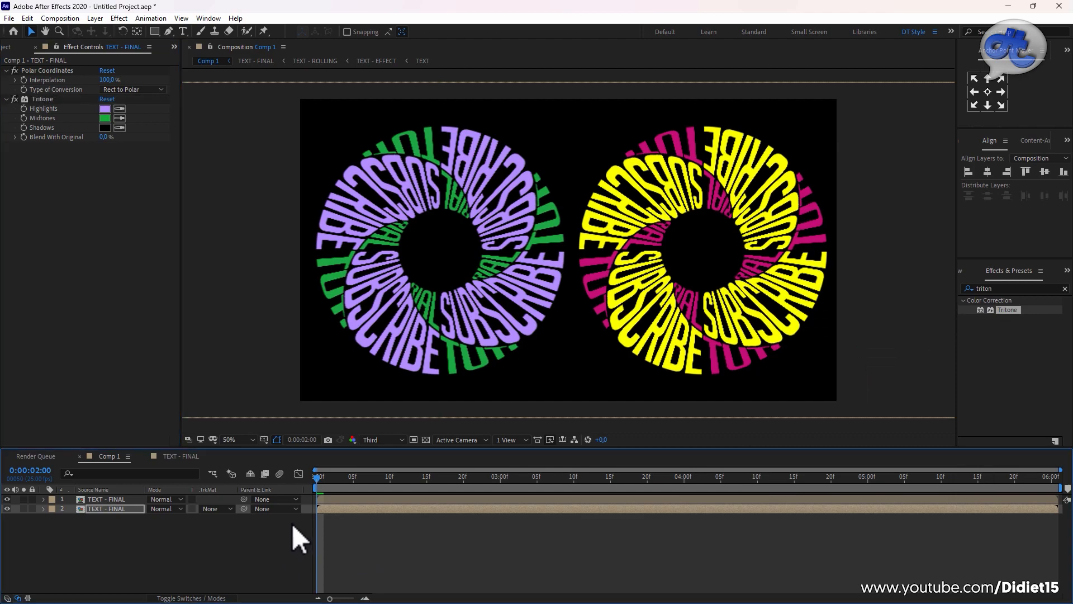
pyautogui.moveTo(405, 479); pyautogui.dragTo(300, 472)
pyautogui.press('space')
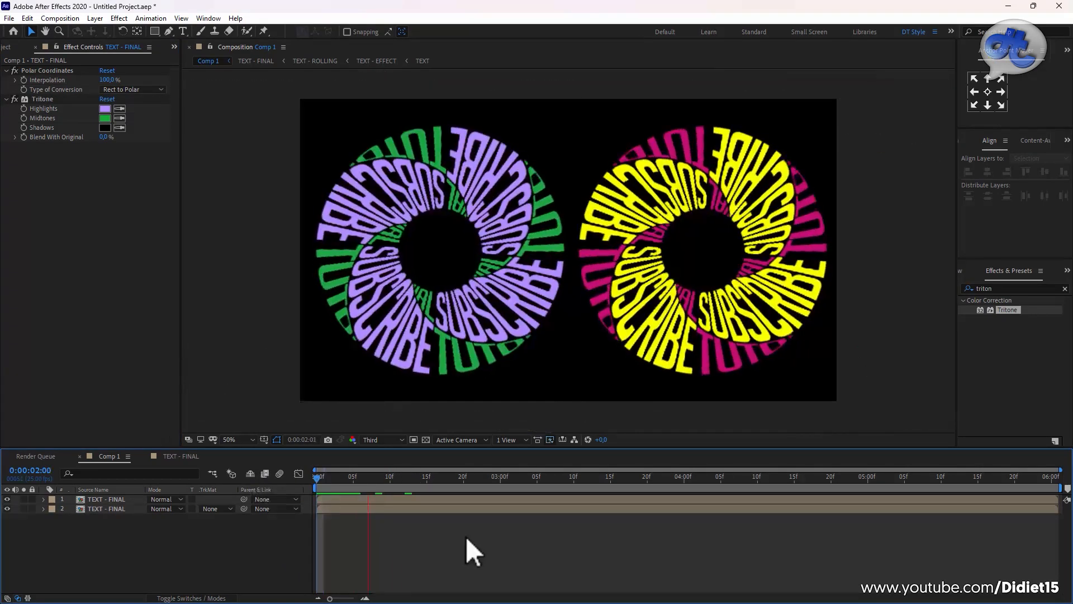
# Step: Add a dark royal blue solid to Comp 1 and move it beneath both TEXT - FINAL layers
pyautogui.rightClick(222, 545)
pyautogui.moveTo(277, 418)
pyautogui.click(394, 447)
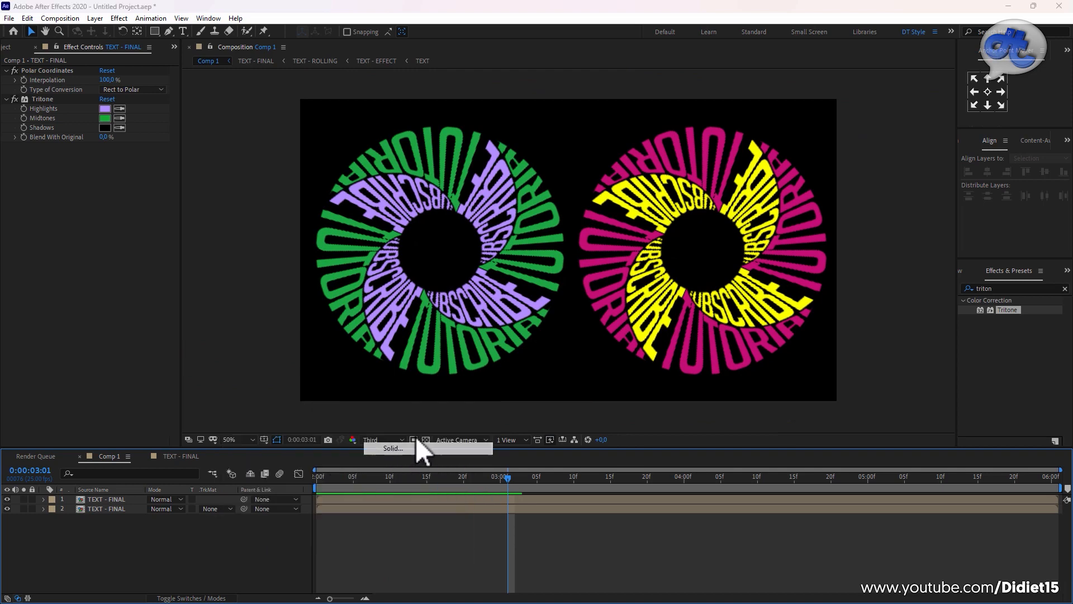
pyautogui.click(748, 426)
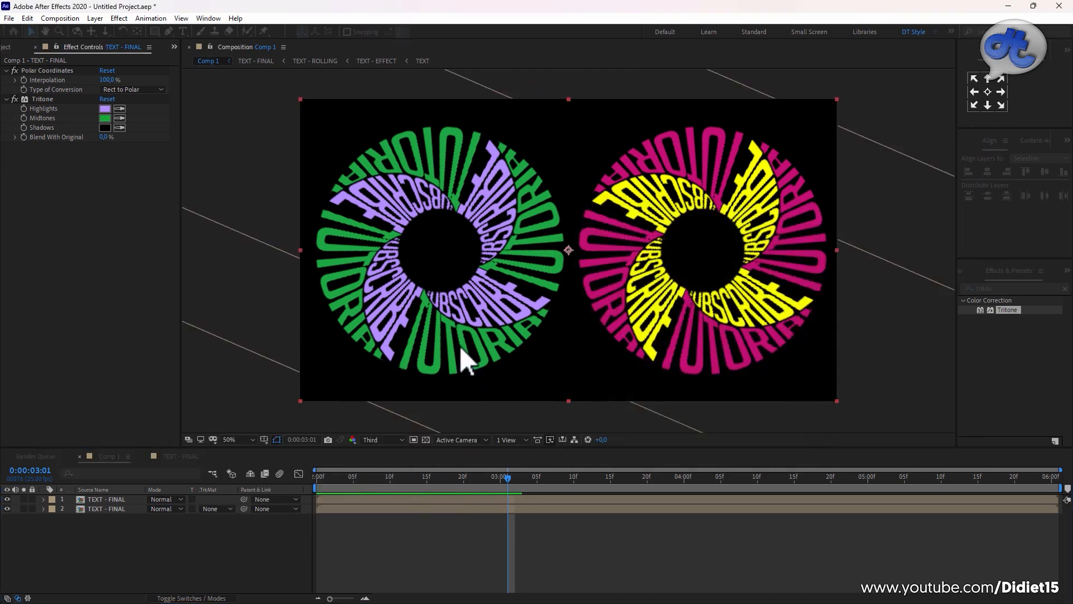
pyautogui.click(196, 515)
pyautogui.moveTo(109, 499); pyautogui.dragTo(118, 528)
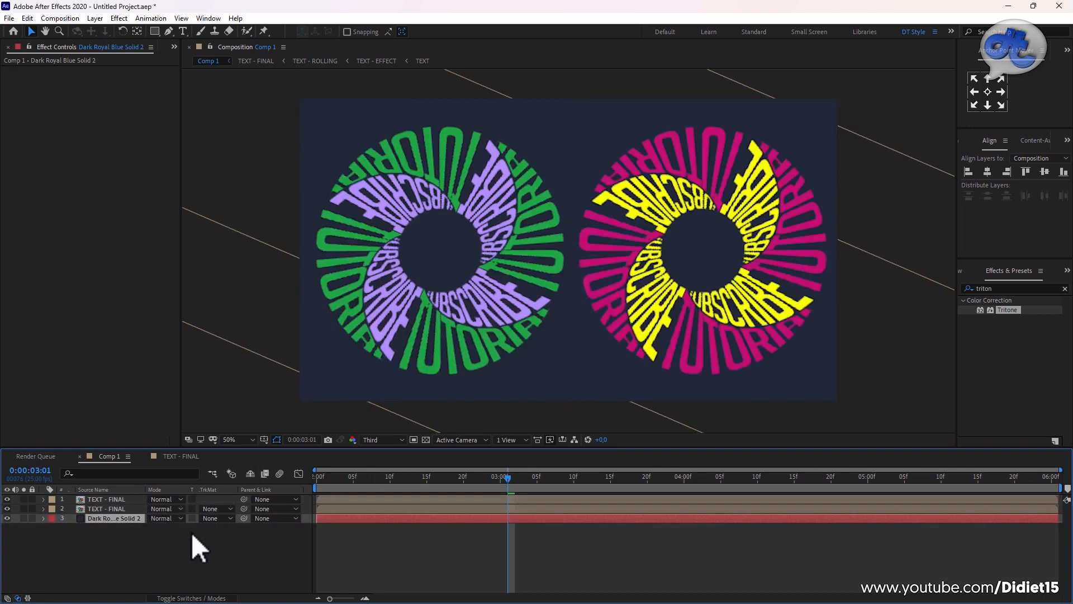
pyautogui.click(191, 532)
# Step: Apply CC Vignette to the dark blue solid, setting its Amount to 133 and slightly increasing the Angle of View
pyautogui.click(1023, 290)
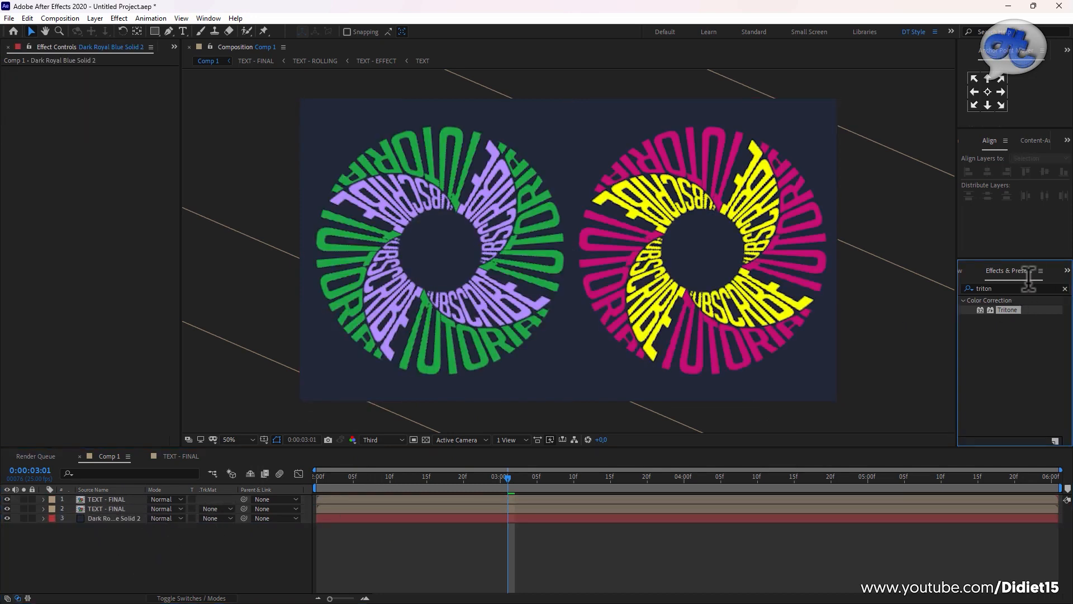
pyautogui.moveTo(993, 289); pyautogui.dragTo(939, 287)
pyautogui.write('vigg')
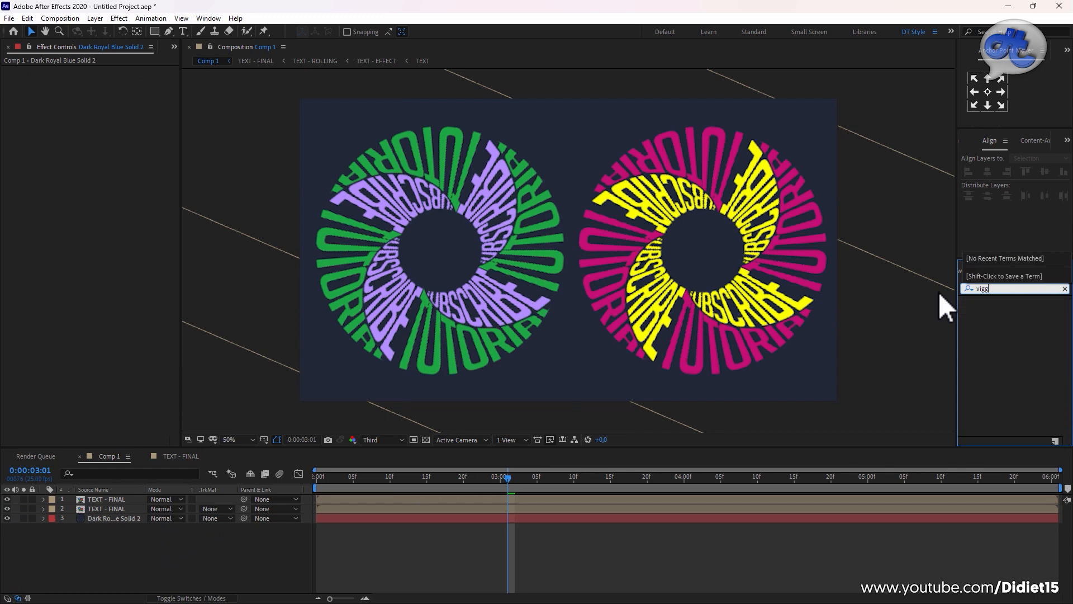
pyautogui.press('BackSpace')
pyautogui.moveTo(1005, 348); pyautogui.dragTo(137, 518)
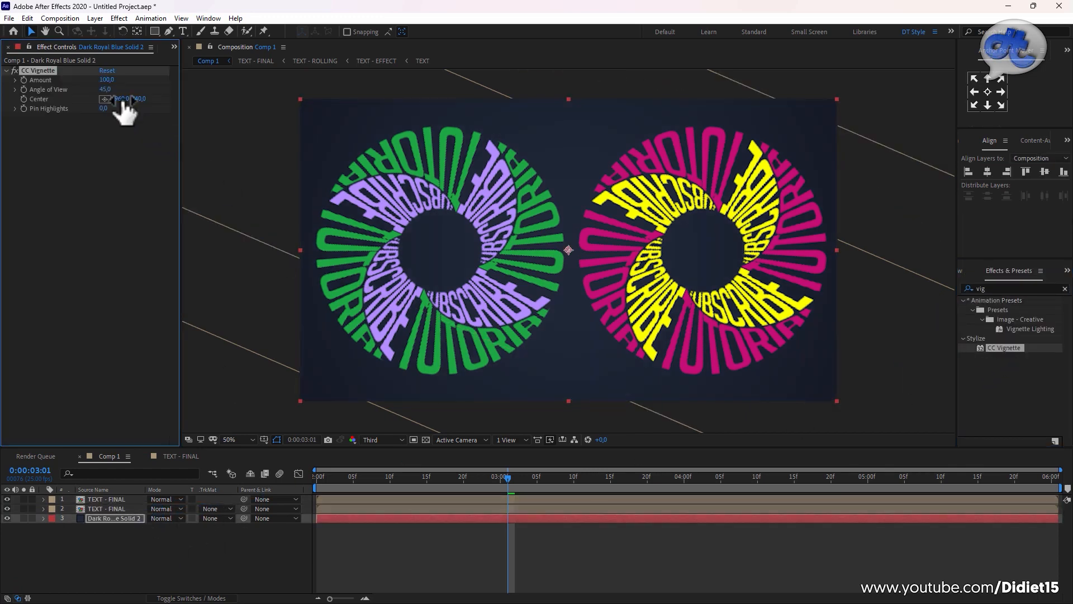
pyautogui.moveTo(104, 89); pyautogui.dragTo(120, 106)
pyautogui.click(149, 532)
# Step: Apply the Drop Shadow effect to the yellow-and-magenta ring's TEXT - FINAL layer
pyautogui.click(112, 499)
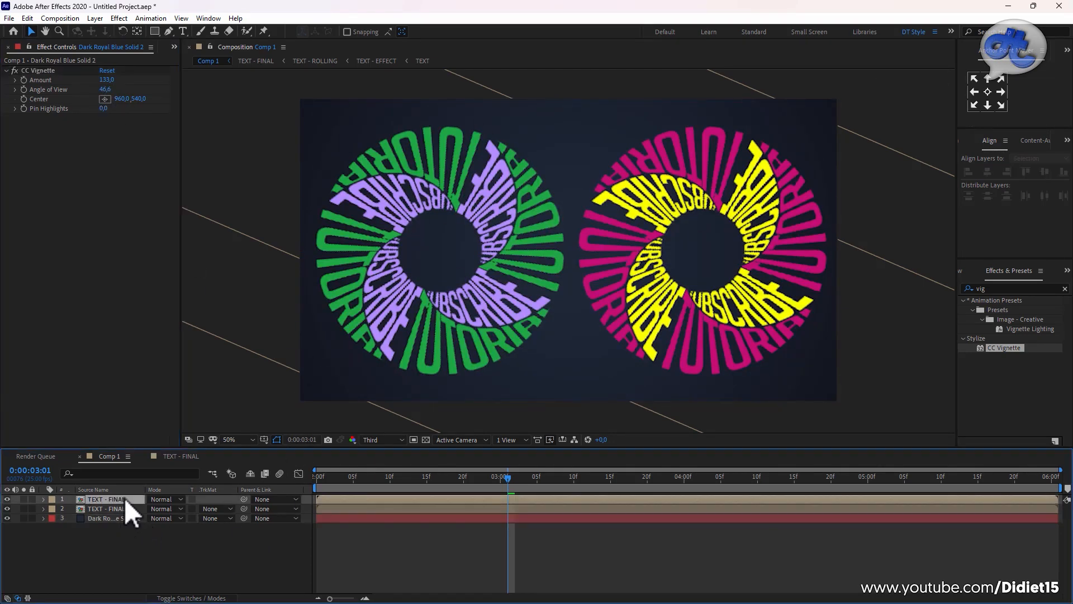
pyautogui.click(996, 287)
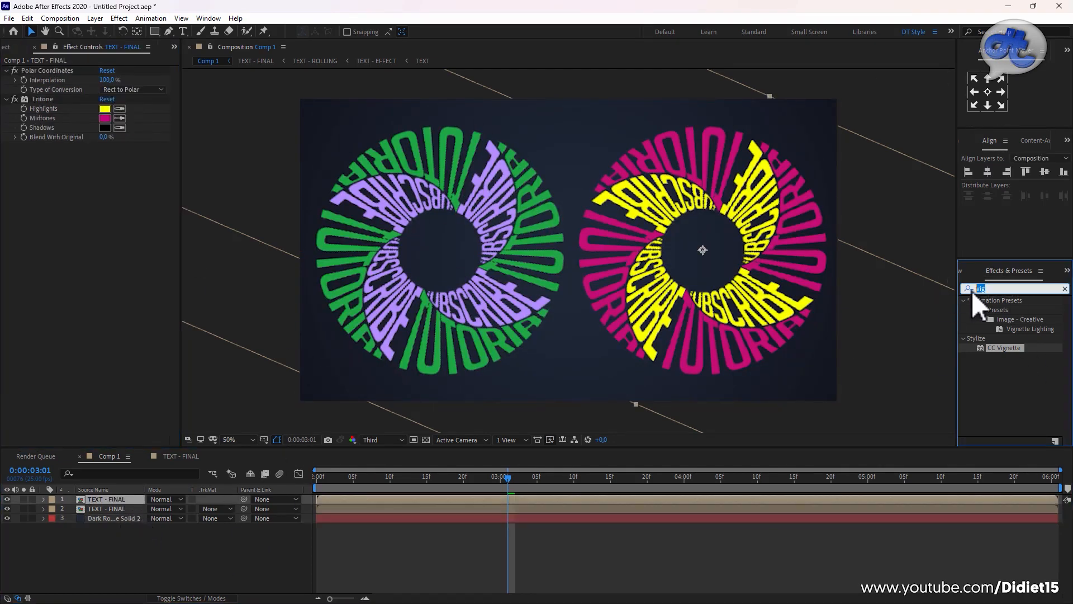
pyautogui.write('drop sh')
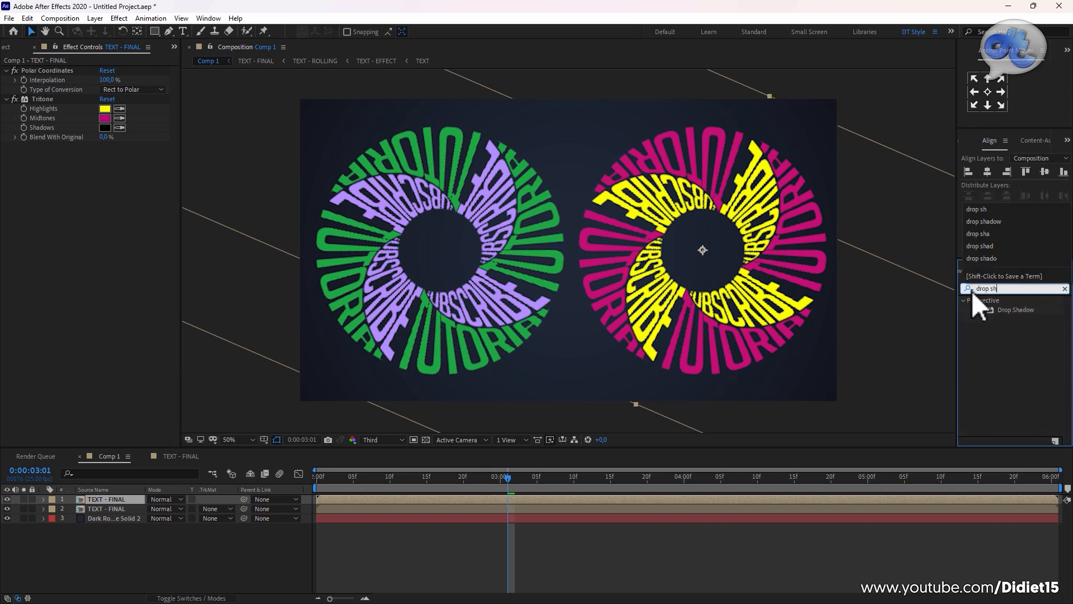
pyautogui.write('adow')
pyautogui.moveTo(1014, 305); pyautogui.dragTo(118, 498)
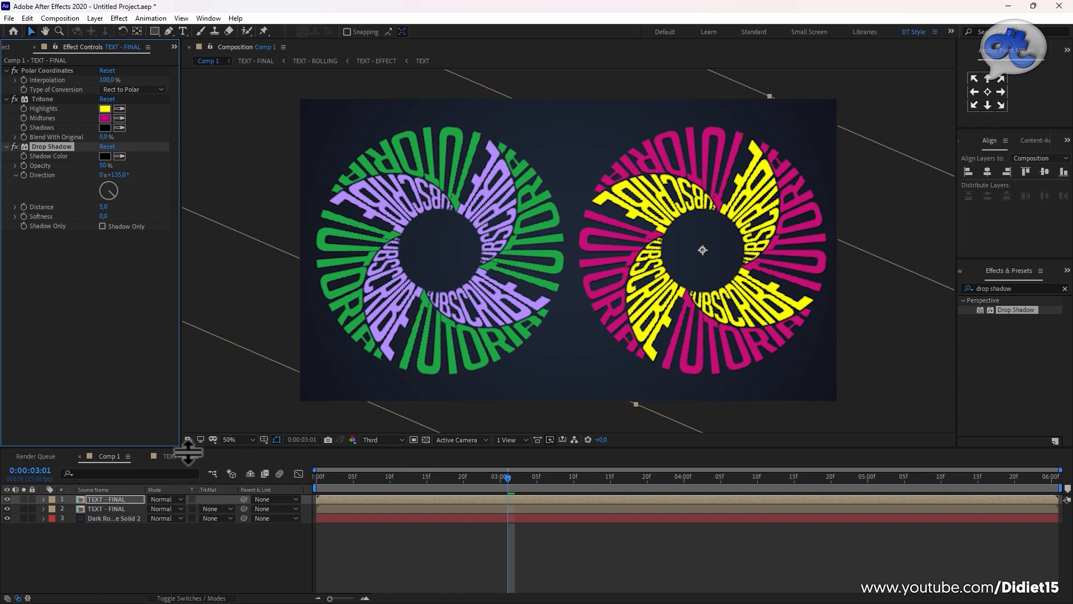
# Step: Set the yellow-and-magenta ring's Drop Shadow to 53% Opacity, a Distance of 12 and a Softness of 14
pyautogui.click(94, 508)
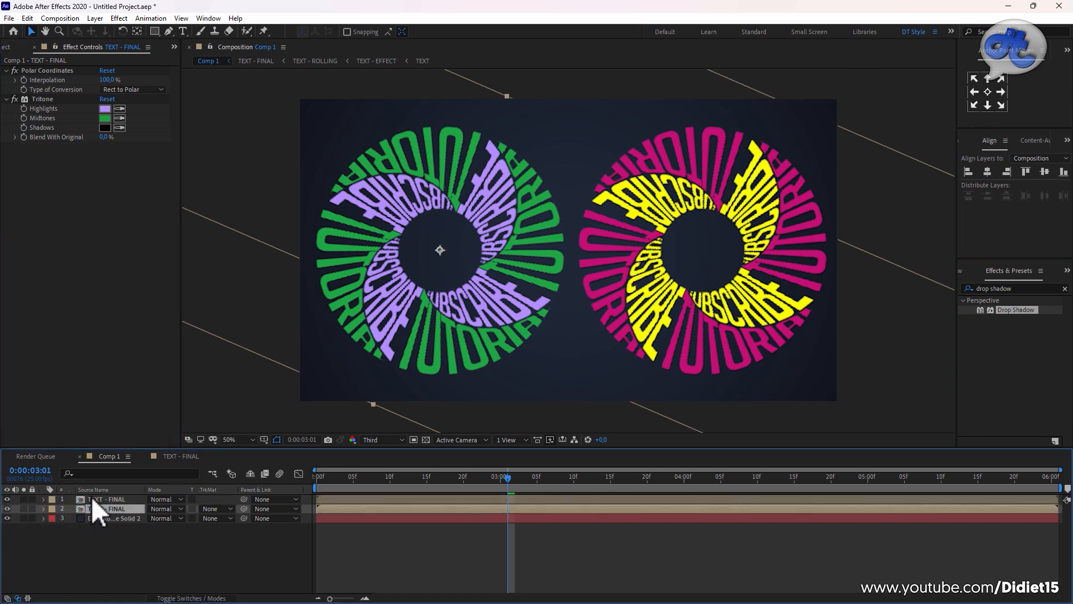
pyautogui.click(61, 499)
pyautogui.click(7, 498)
pyautogui.click(6, 498)
pyautogui.press('.')
pyautogui.moveTo(703, 224); pyautogui.dragTo(384, 222)
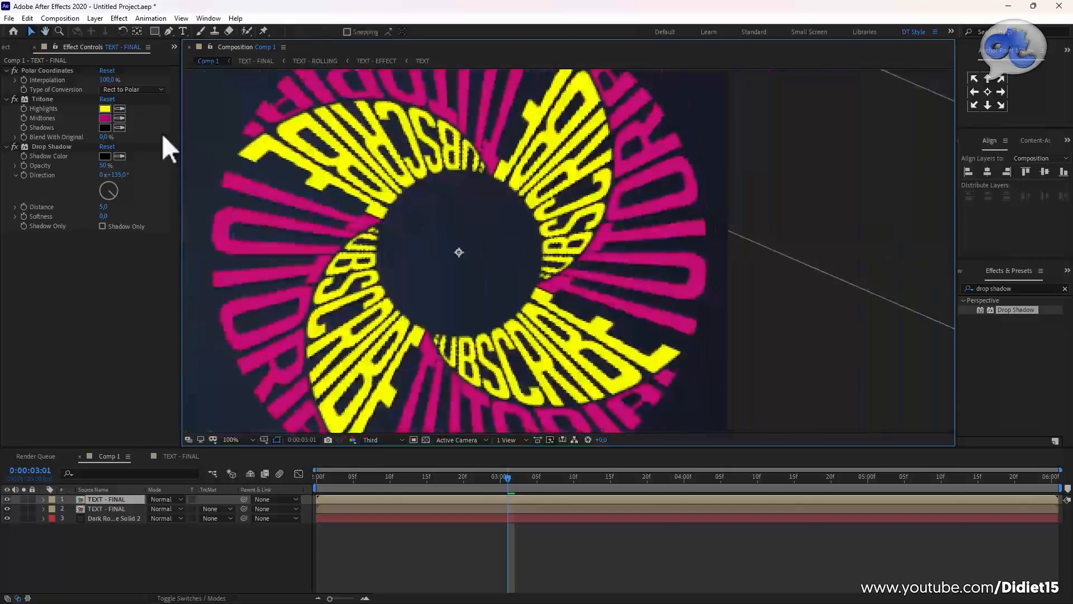
pyautogui.moveTo(105, 166); pyautogui.dragTo(108, 166)
pyautogui.moveTo(106, 207); pyautogui.dragTo(170, 232)
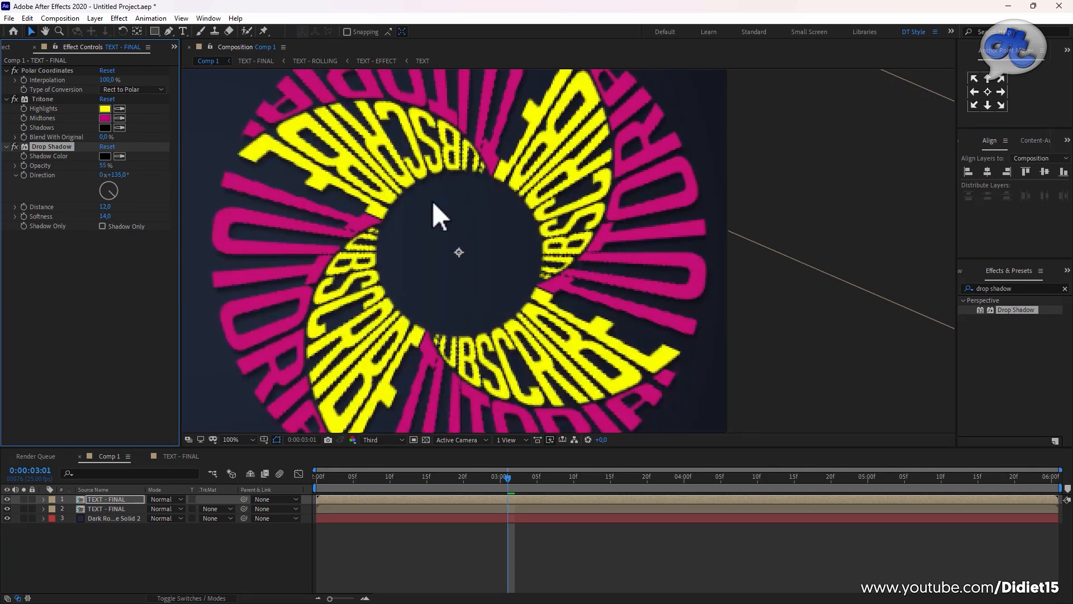
pyautogui.moveTo(102, 165); pyautogui.dragTo(112, 176)
pyautogui.click(384, 440)
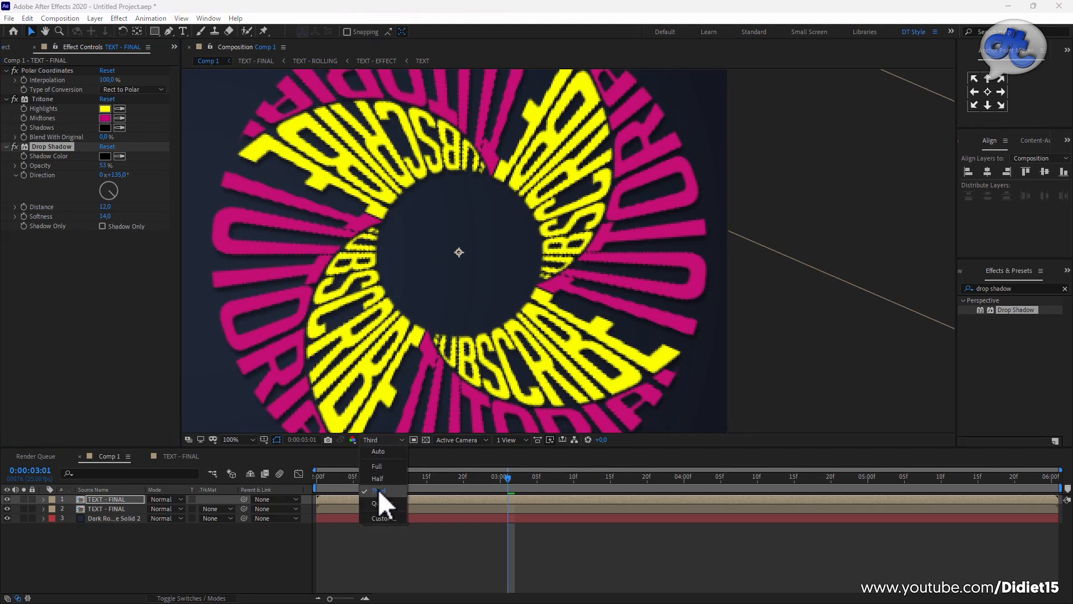
pyautogui.click(395, 439)
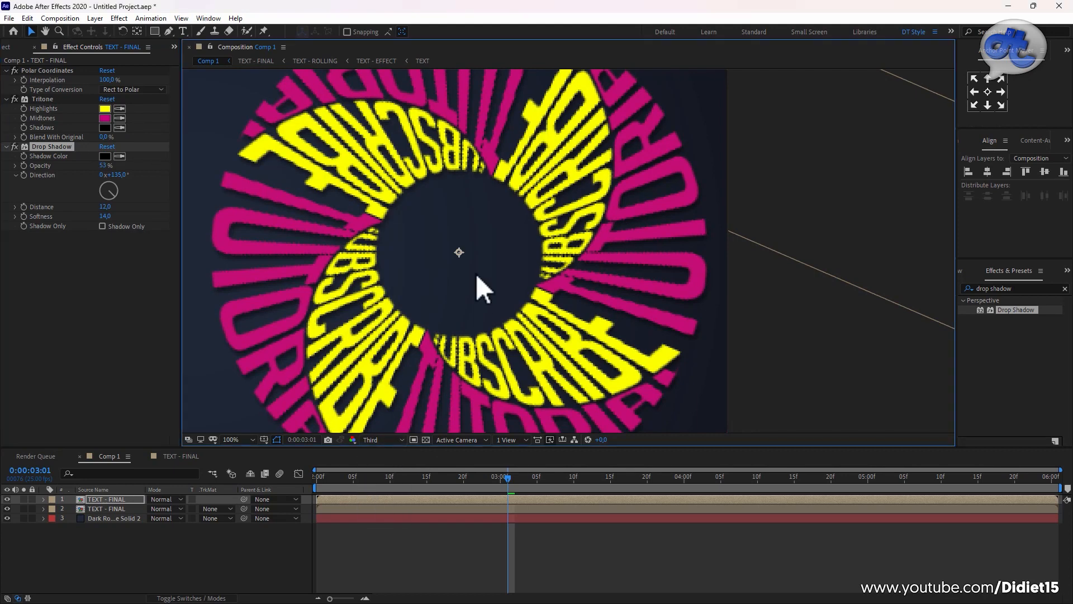
# Step: Copy the Drop Shadow effect from the yellow-and-magenta ring's layer to the purple-and-green ring's TEXT - FINAL layer
pyautogui.scroll(-1, 475, 275)
pyautogui.moveTo(505, 255); pyautogui.dragTo(675, 238)
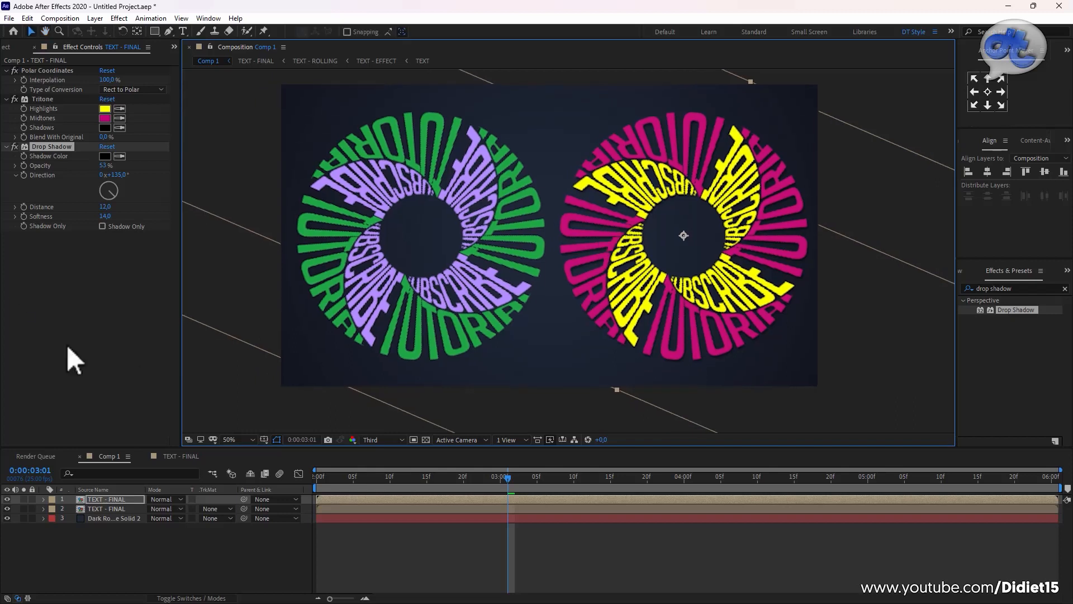
pyautogui.click(58, 255)
pyautogui.click(48, 146)
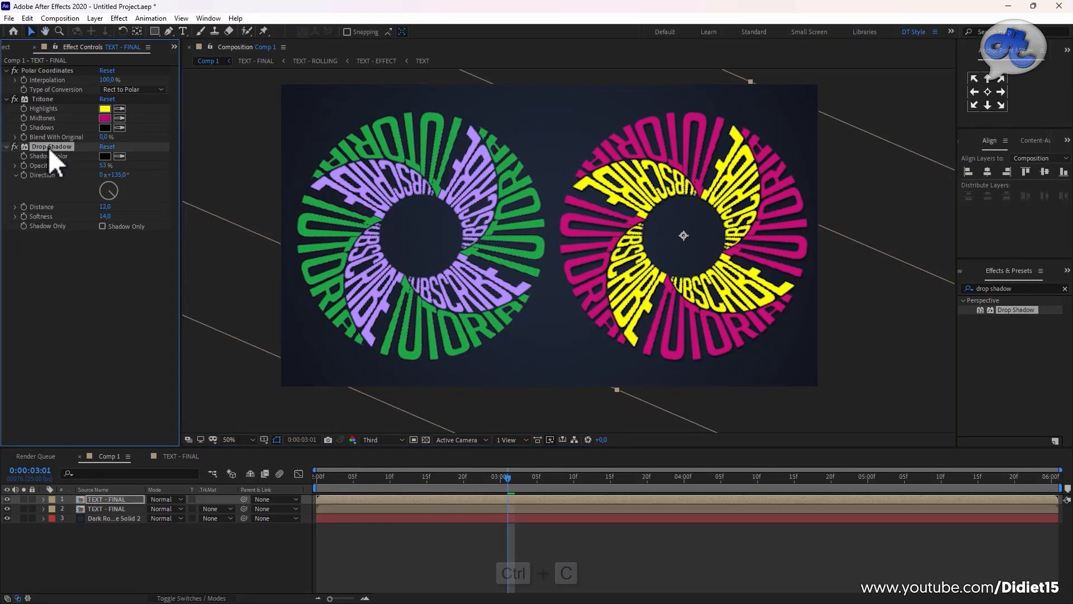
pyautogui.click(110, 507)
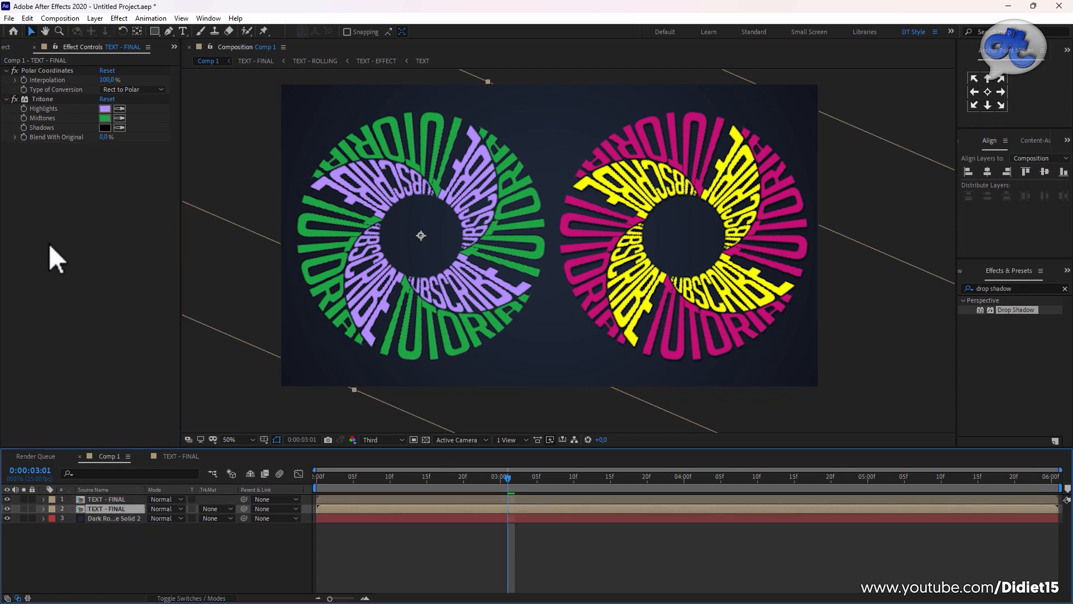
pyautogui.hotkey('ctrl', 'v')
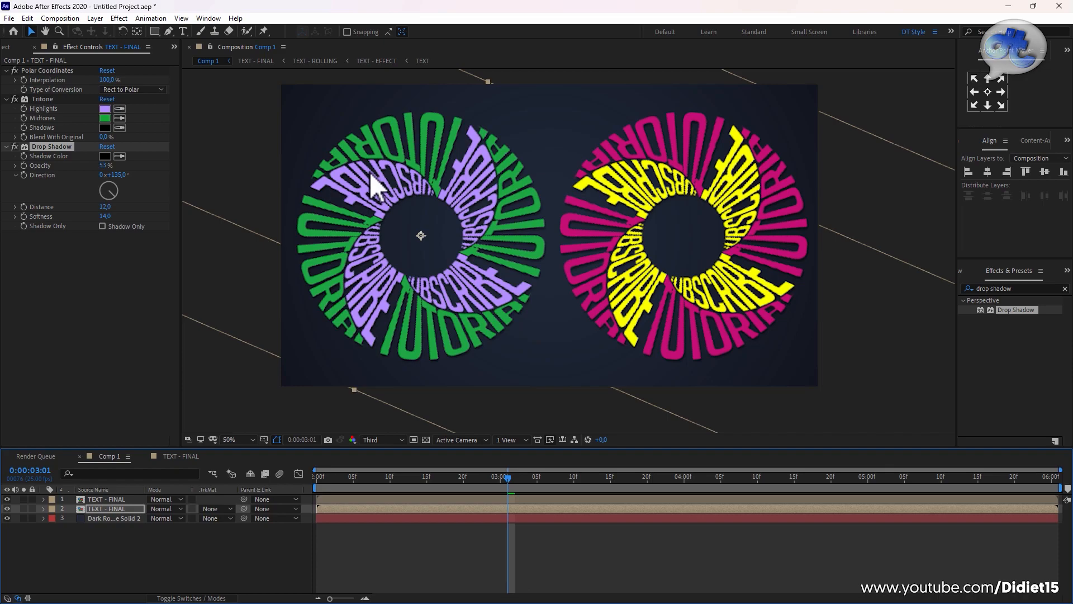
# Step: Play back Comp 1 from 0:00:02:00 to review both spinning rings with their drop shadows
pyautogui.click(317, 477)
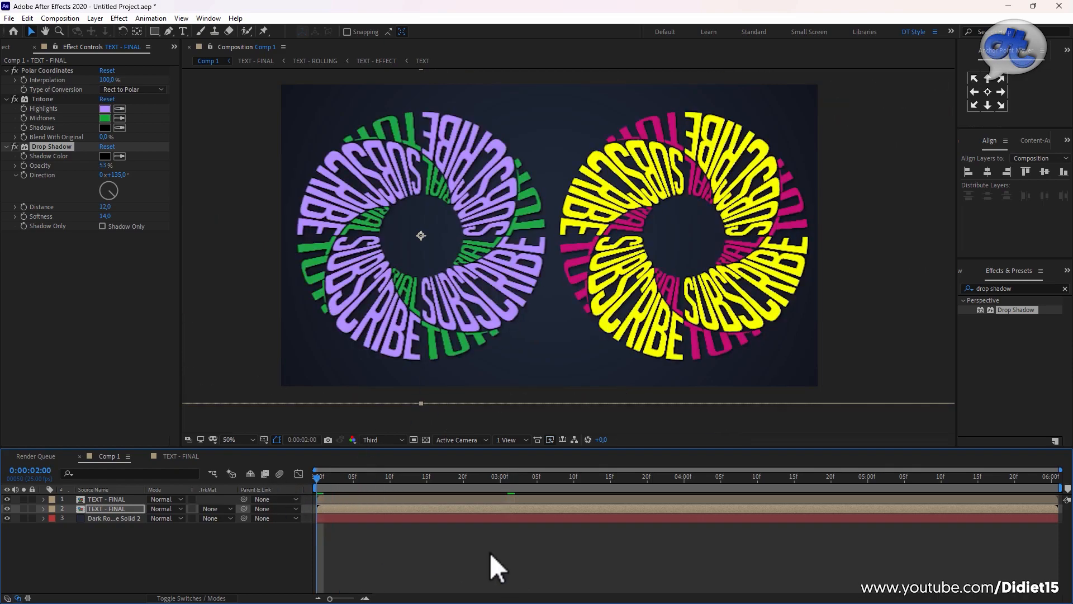
pyautogui.press('space')
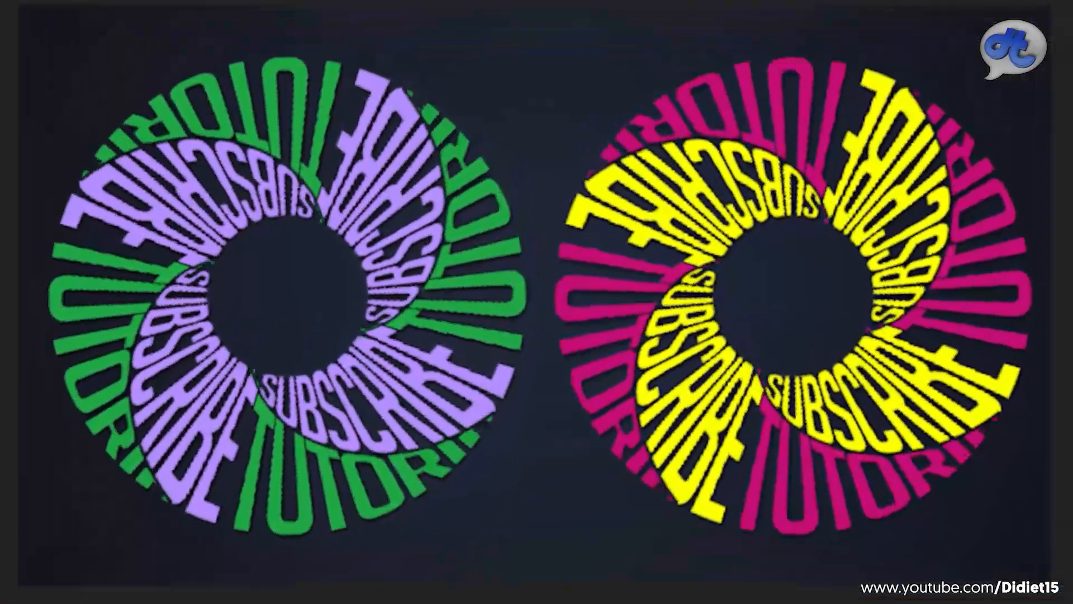